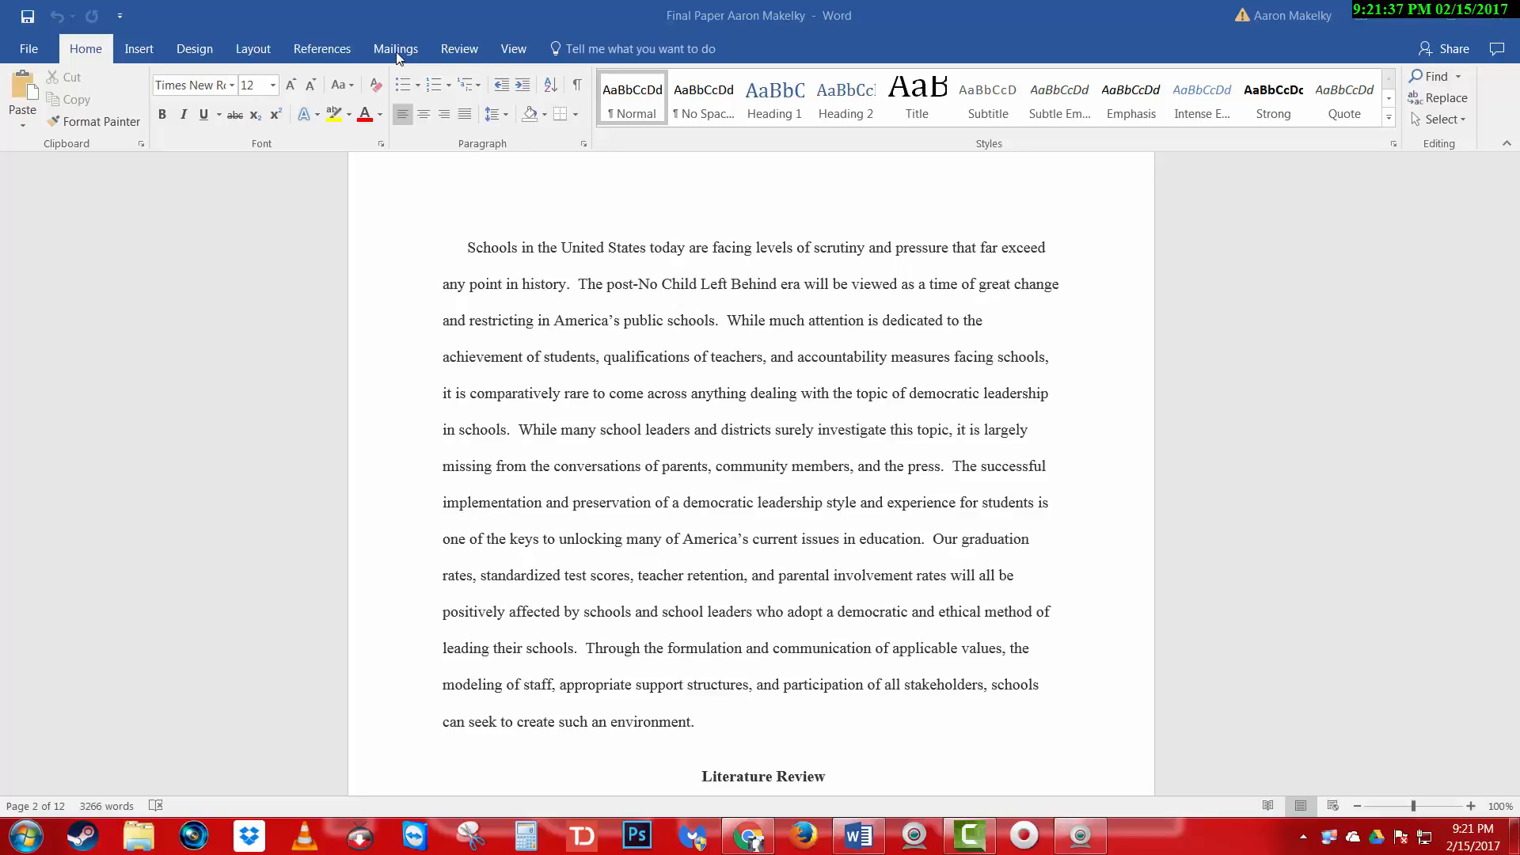
Set the document's review markup display to All Markup.
{"action": "left_click", "coordinate": [468, 49]}
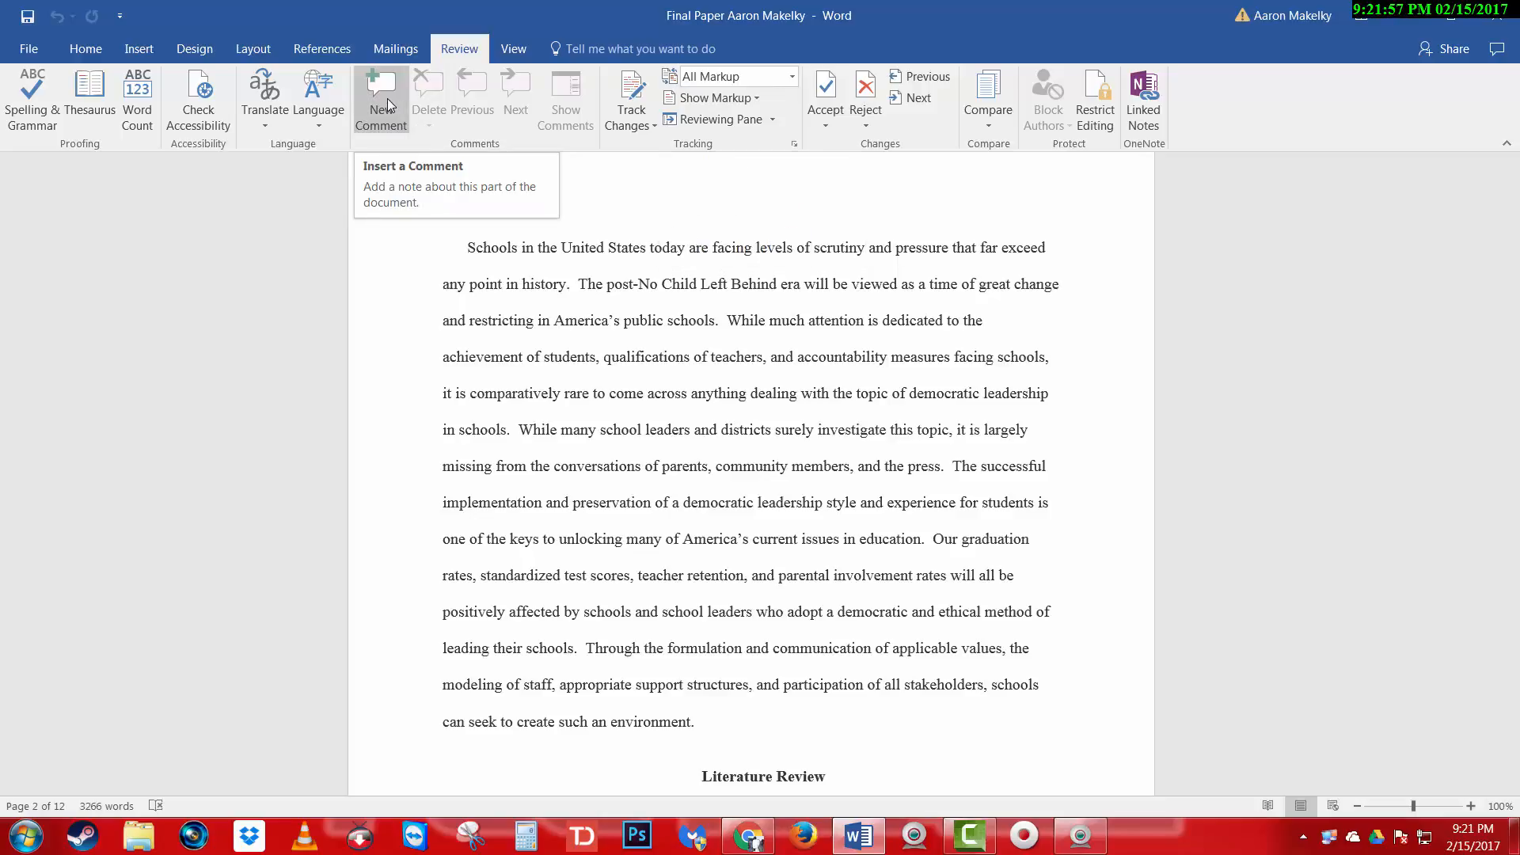
{"action": "left_click", "coordinate": [757, 98]}
{"action": "left_click", "coordinate": [758, 98]}
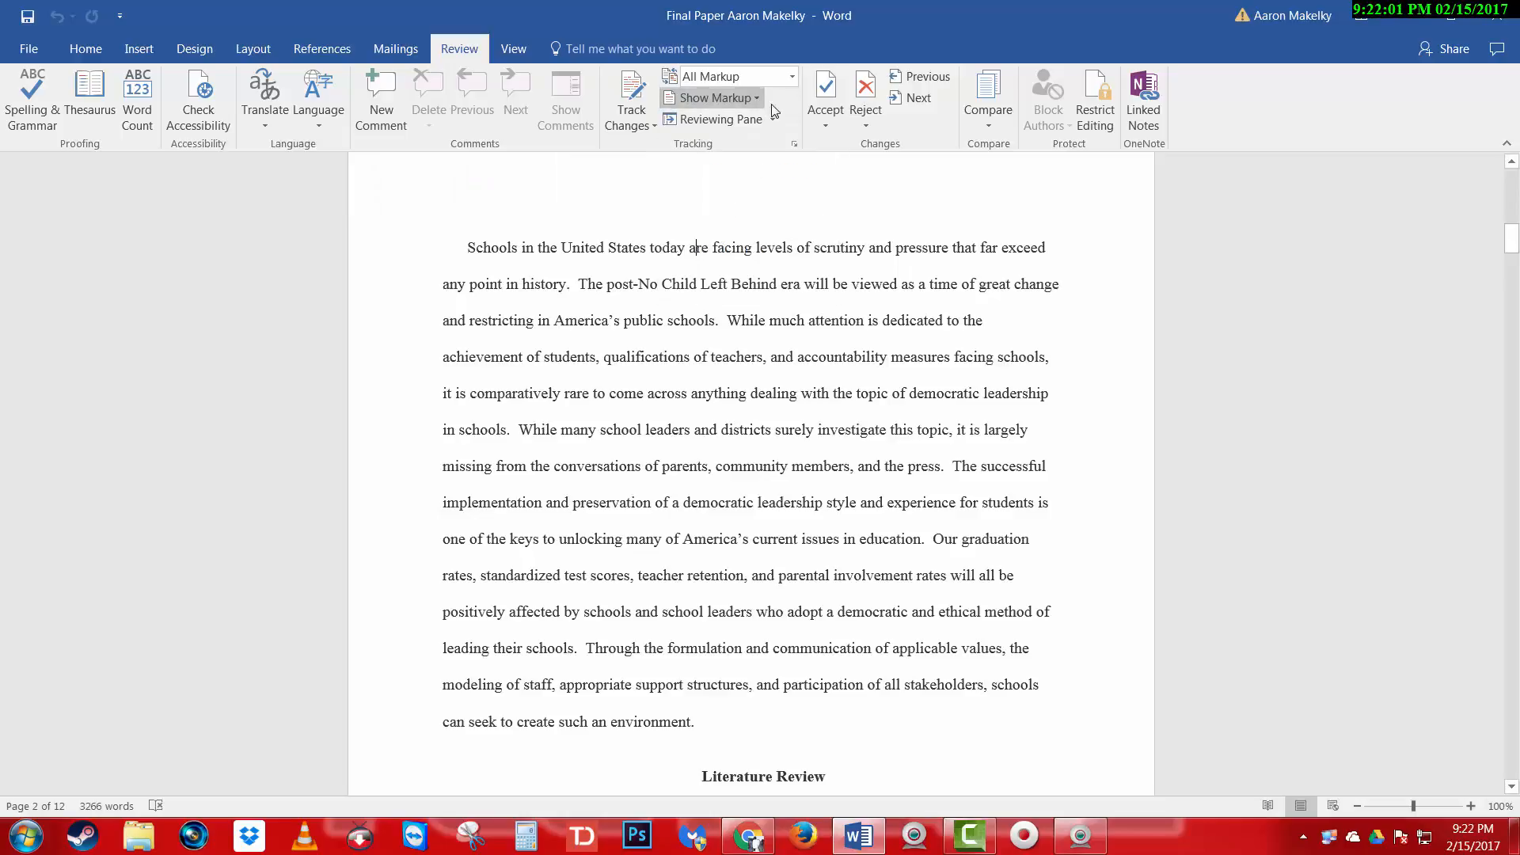
{"action": "left_click", "coordinate": [792, 78]}
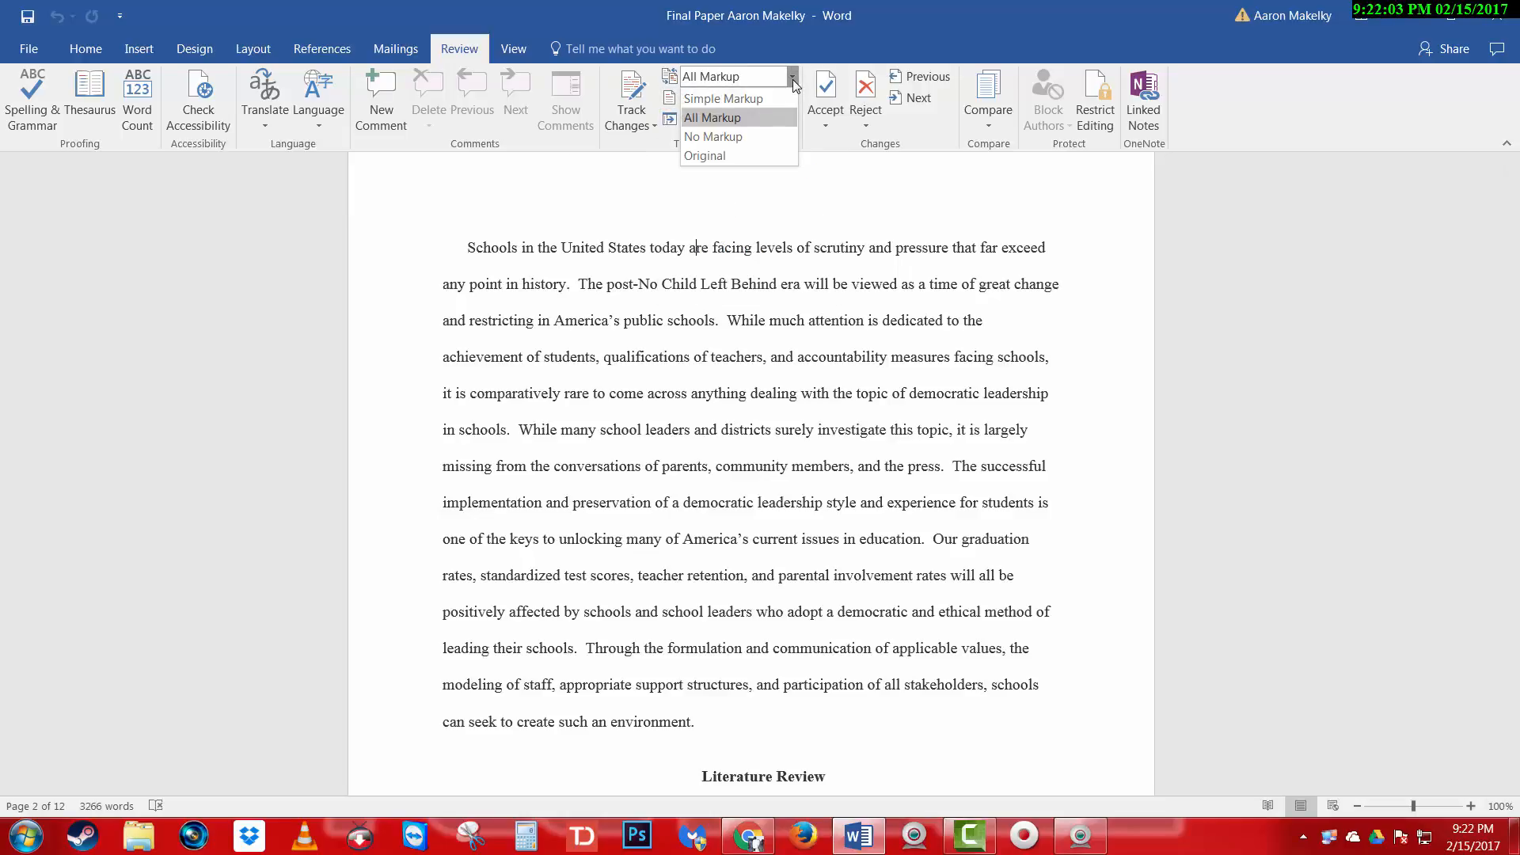
{"action": "left_click", "coordinate": [767, 120]}
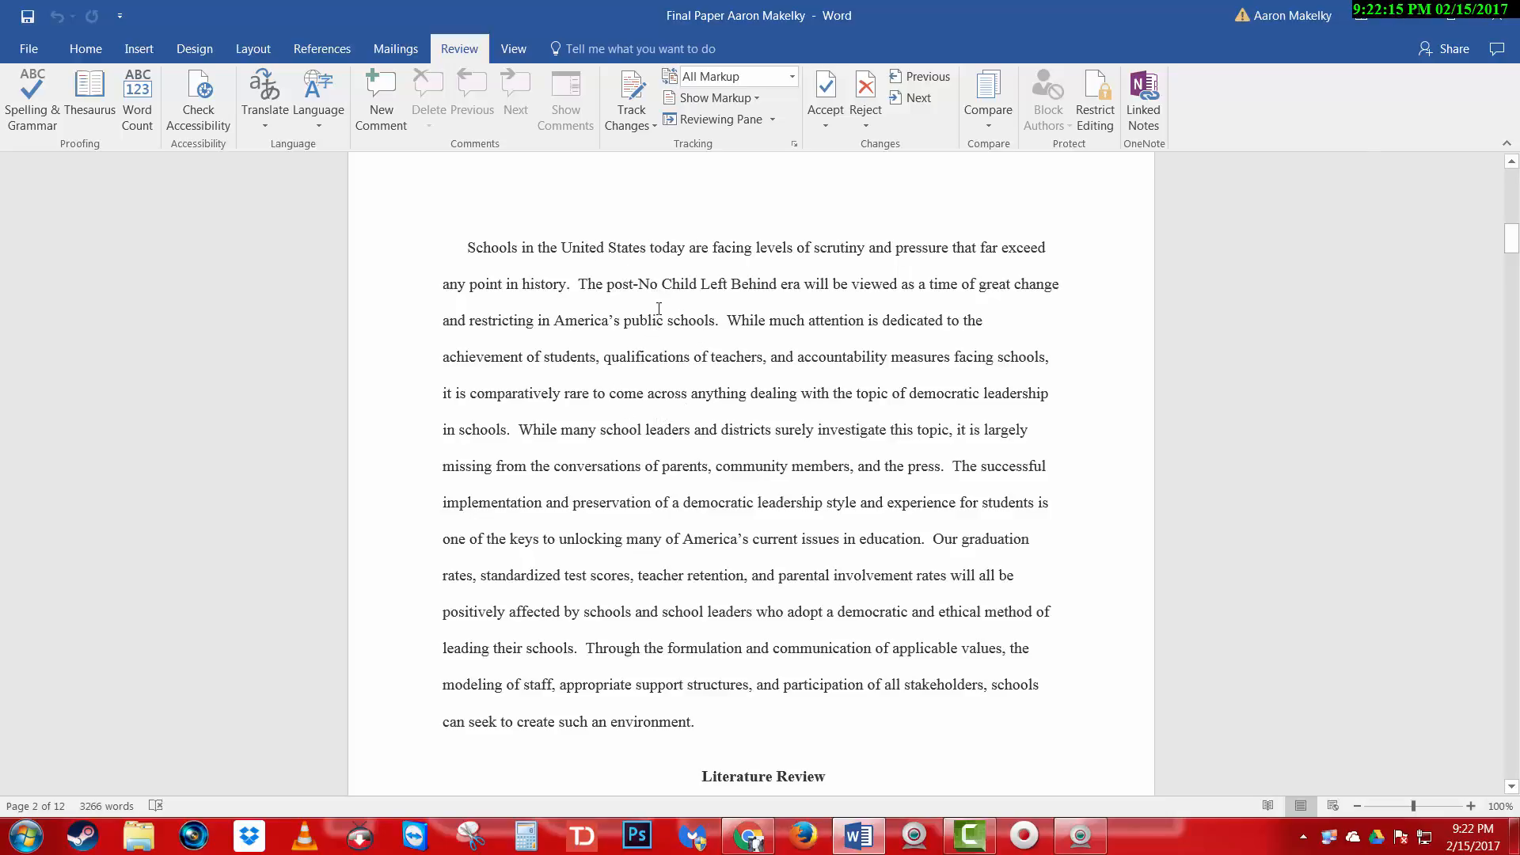
With change tracking on, delete "The" before "successful" and insert "awesome" before "implementation" in the opening paragraph.
{"action": "left_click", "coordinate": [639, 94]}
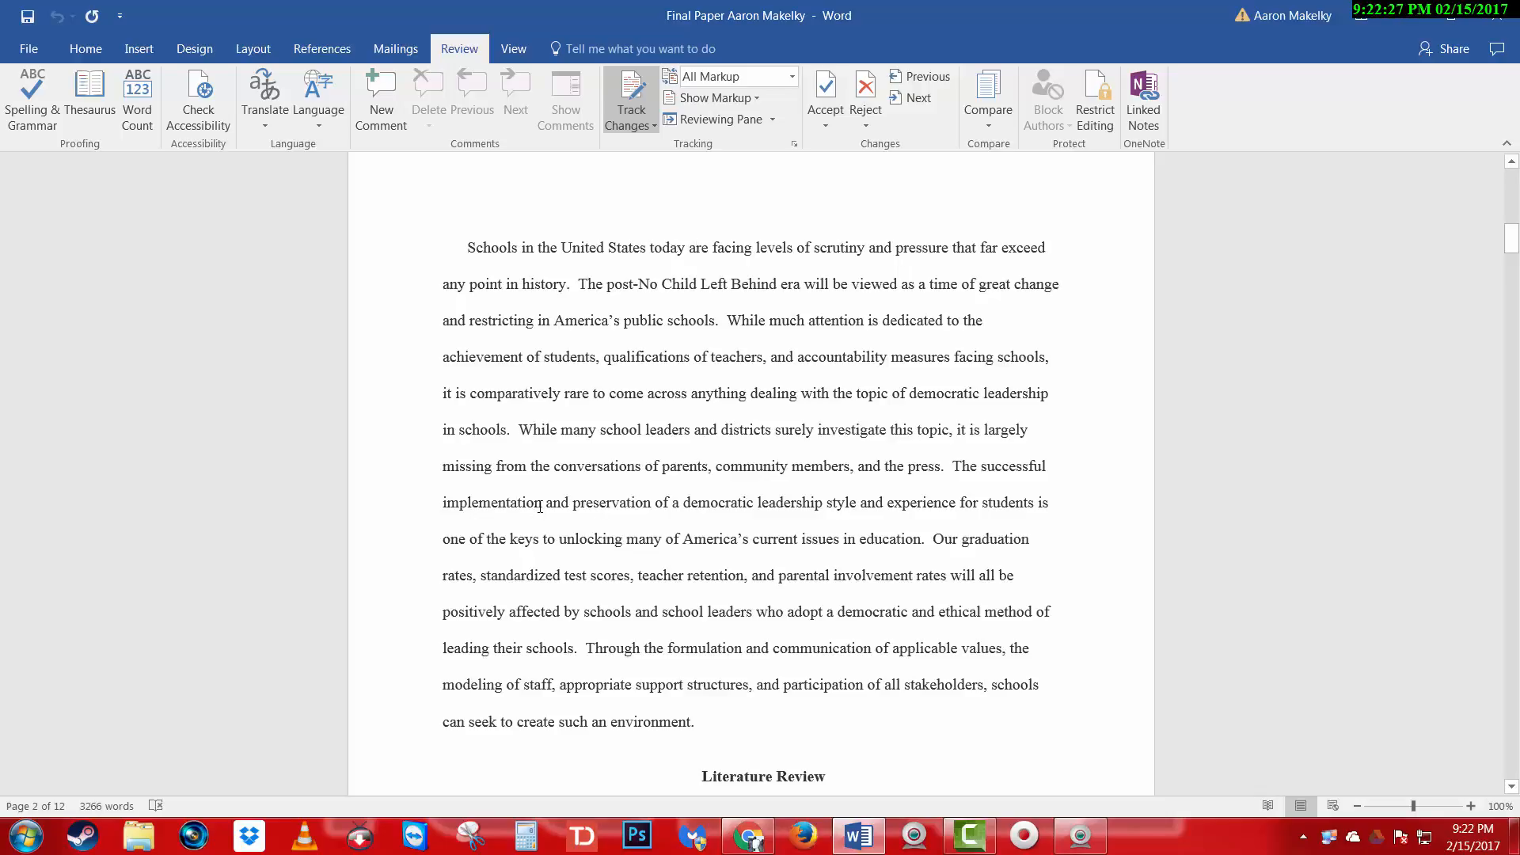
{"action": "left_click_drag", "start_coordinate": [953, 465], "coordinate": [978, 467]}
{"action": "key", "text": "Delete"}
{"action": "type", "text": "awesome"}
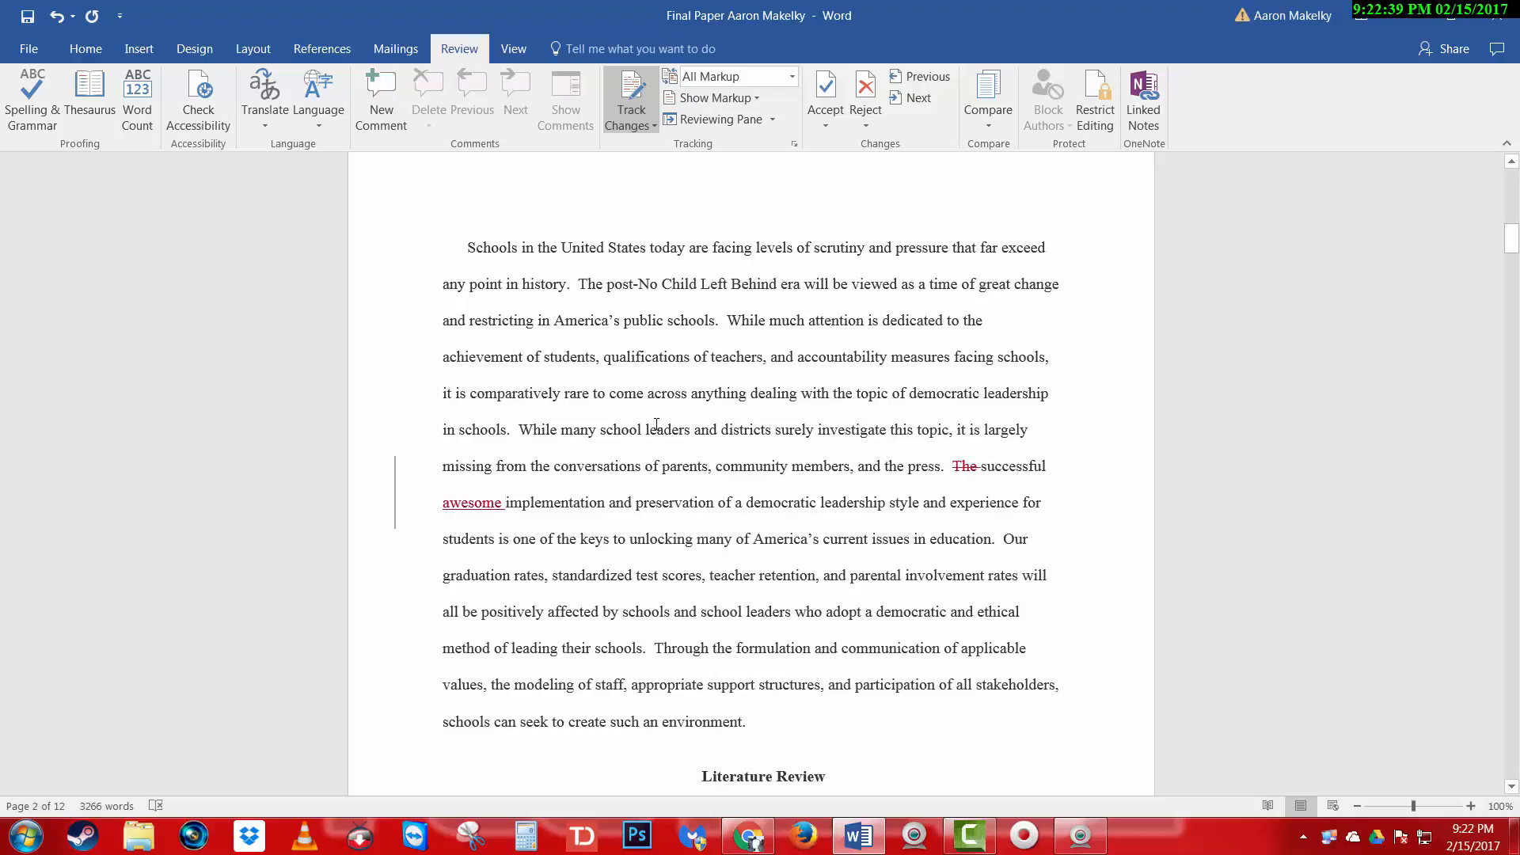
Turn off change tracking without accepting the tracked edits.
{"action": "left_click", "coordinate": [631, 95]}
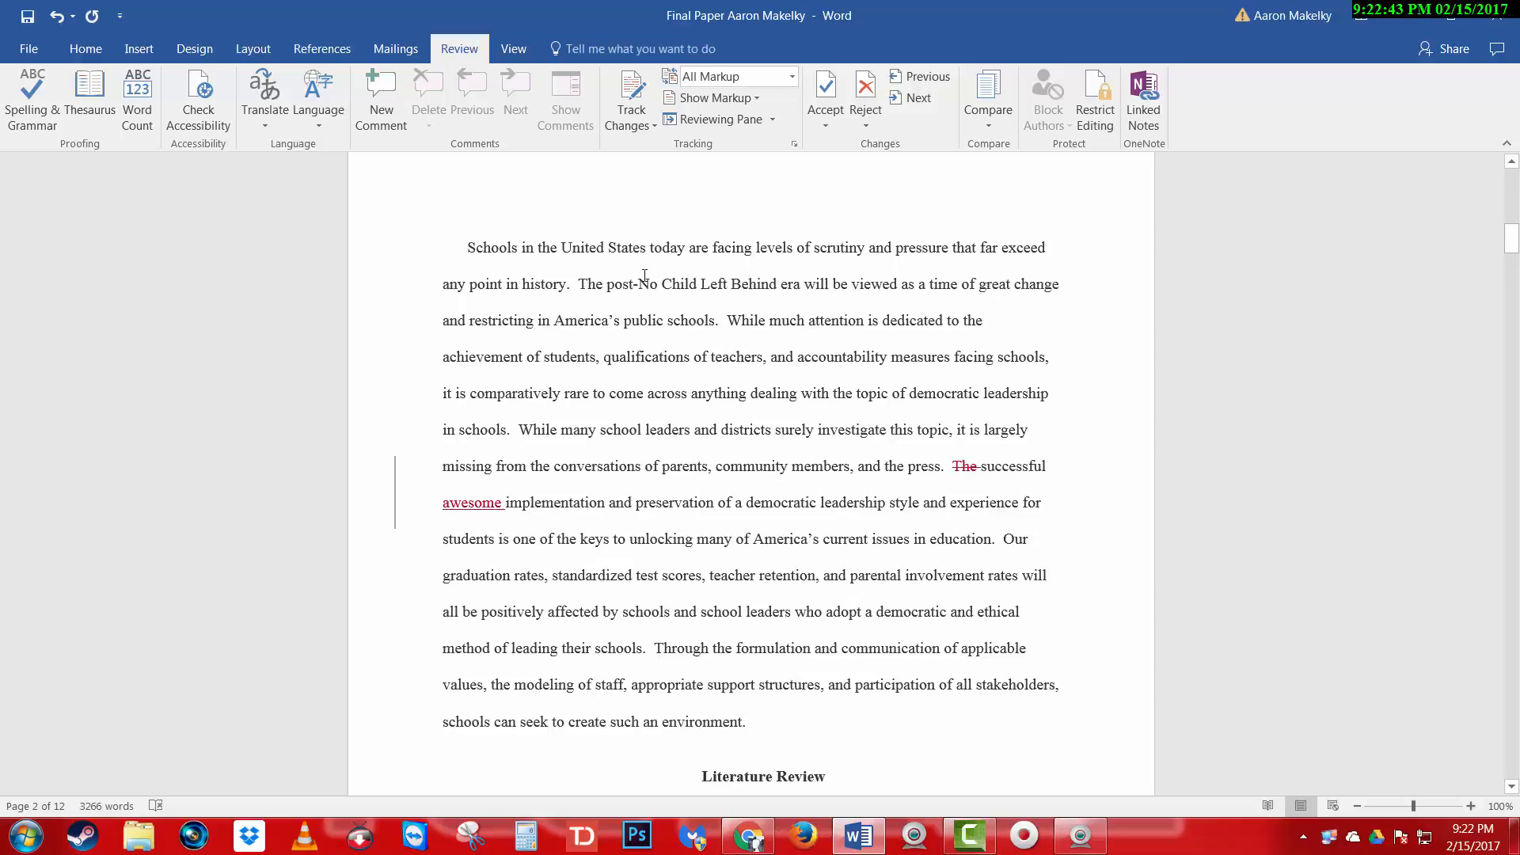
{"action": "left_click", "coordinate": [632, 95]}
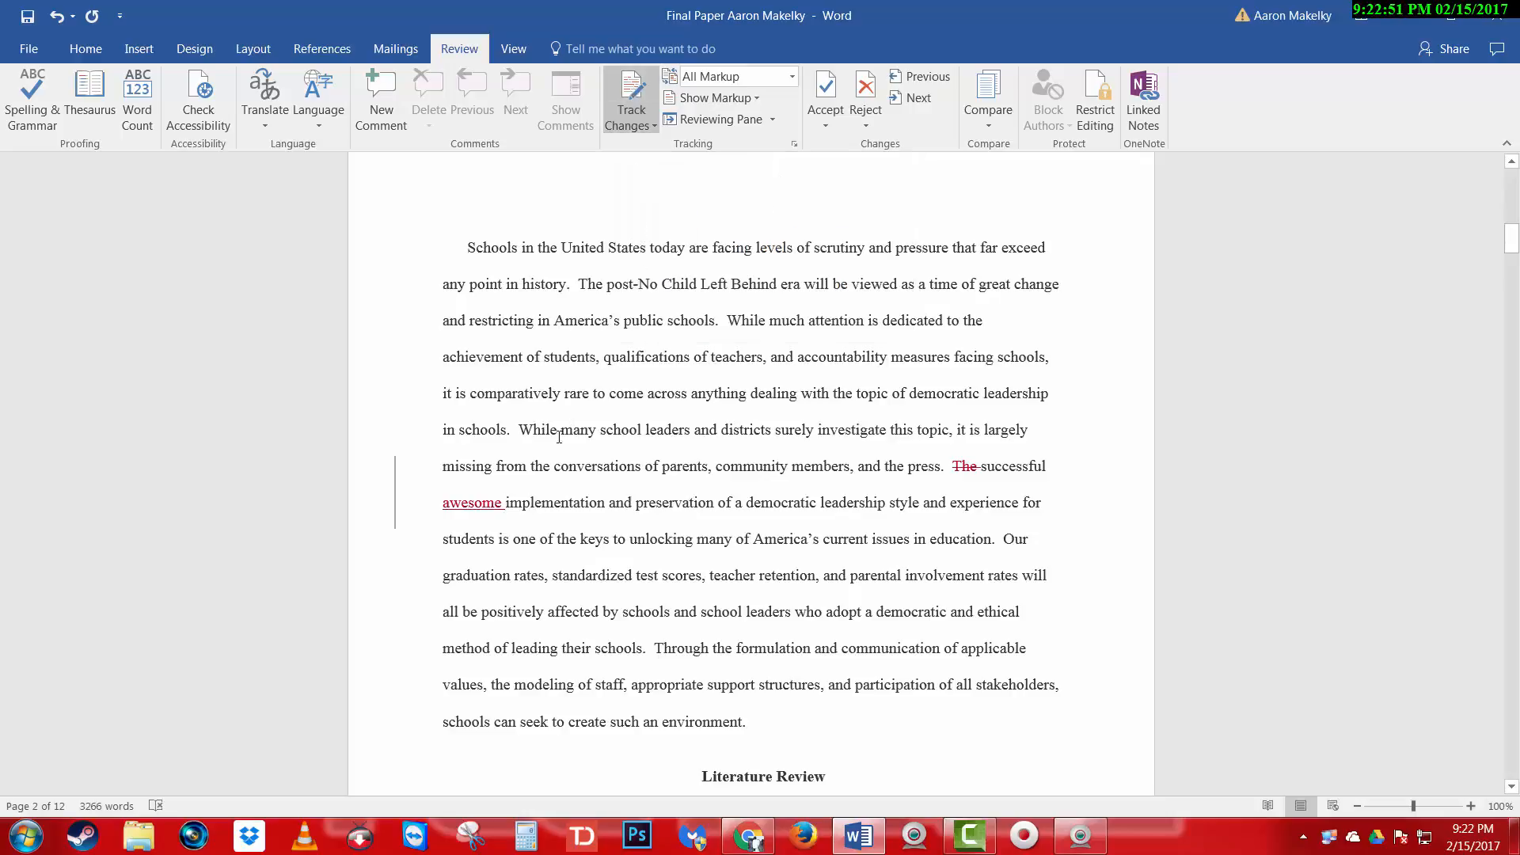
{"action": "left_click", "coordinate": [634, 100]}
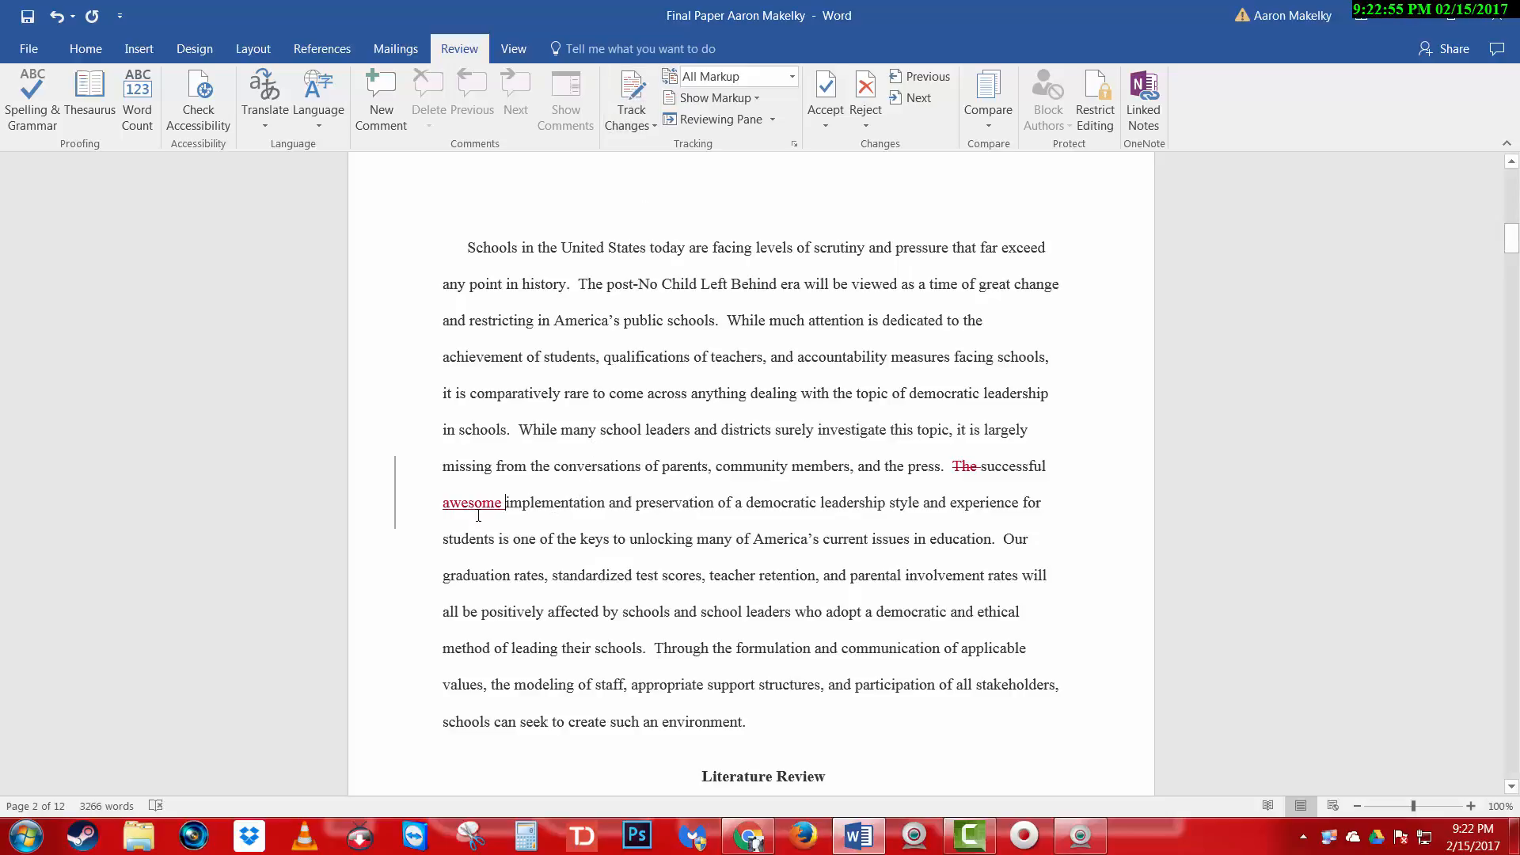
{"action": "left_click", "coordinate": [628, 101]}
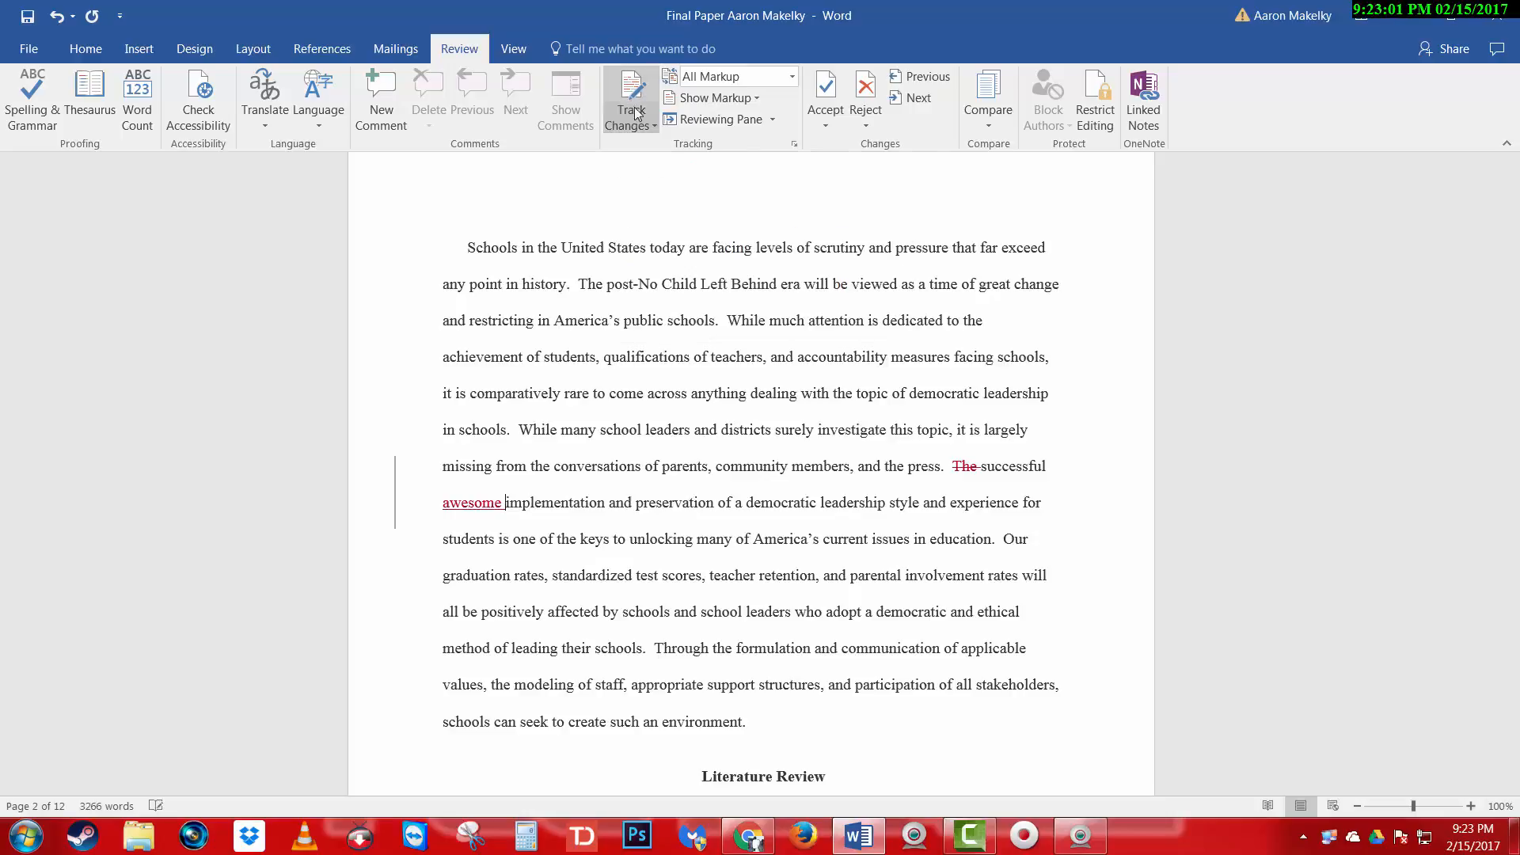
{"action": "left_click", "coordinate": [833, 120]}
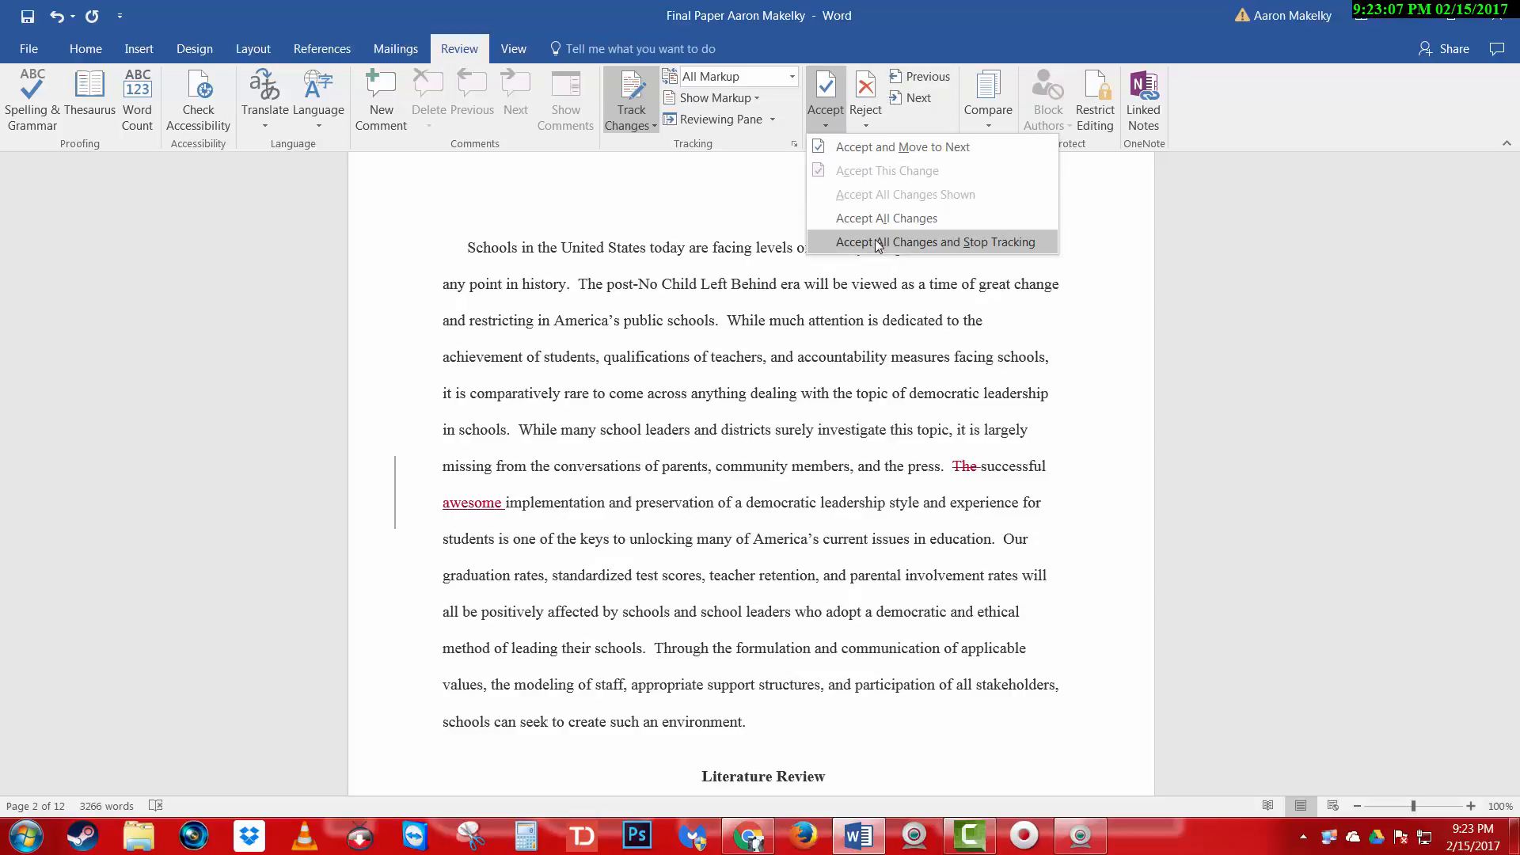
{"action": "left_click", "coordinate": [633, 99]}
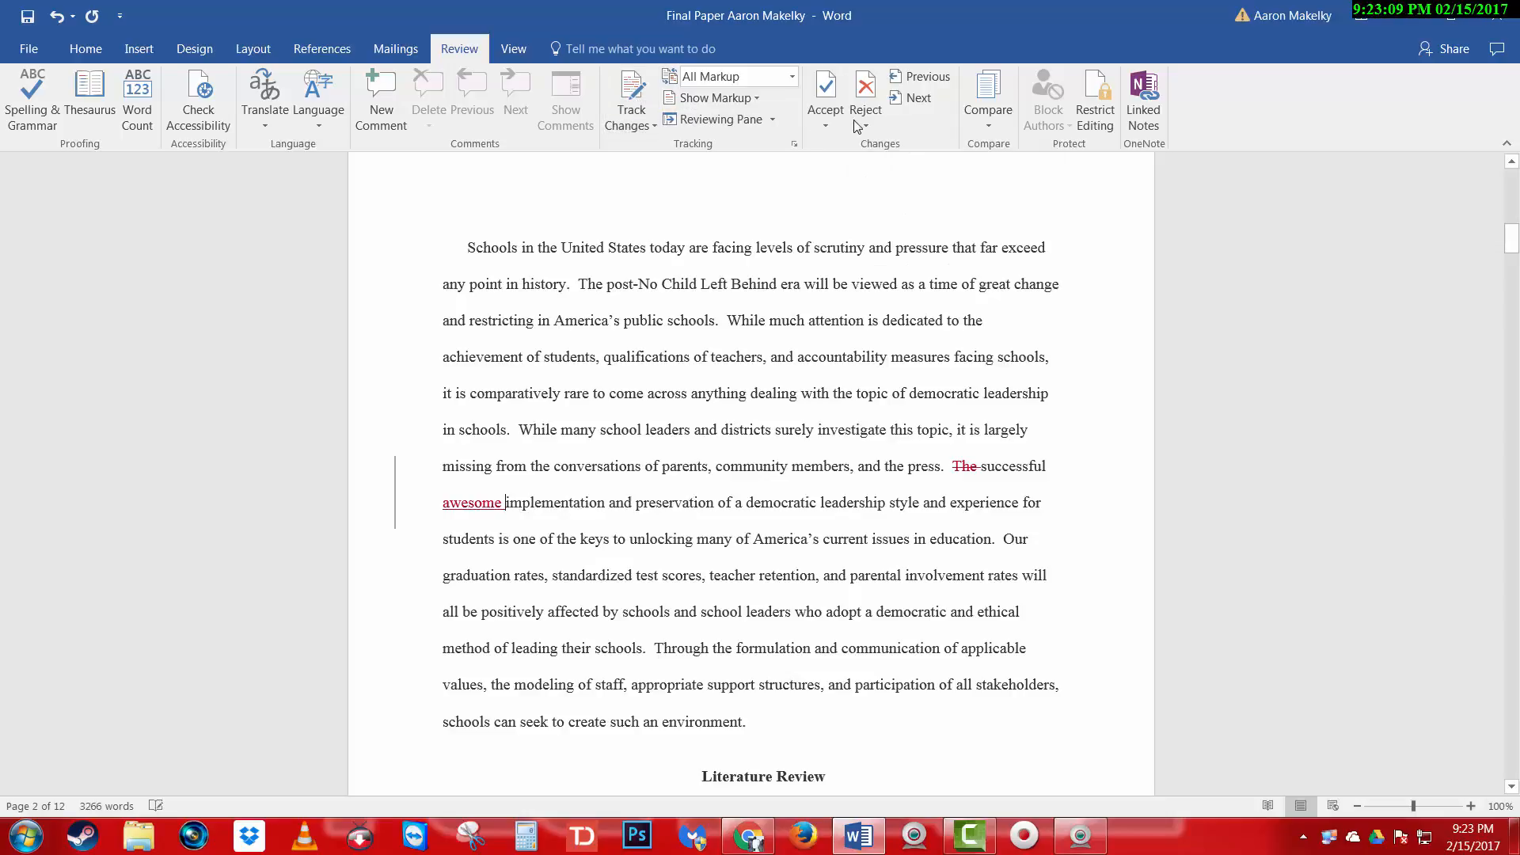
Reject both tracked edits in the opening paragraph: the deletion of "The" and the insertion of "awesome".
{"action": "left_click", "coordinate": [915, 100]}
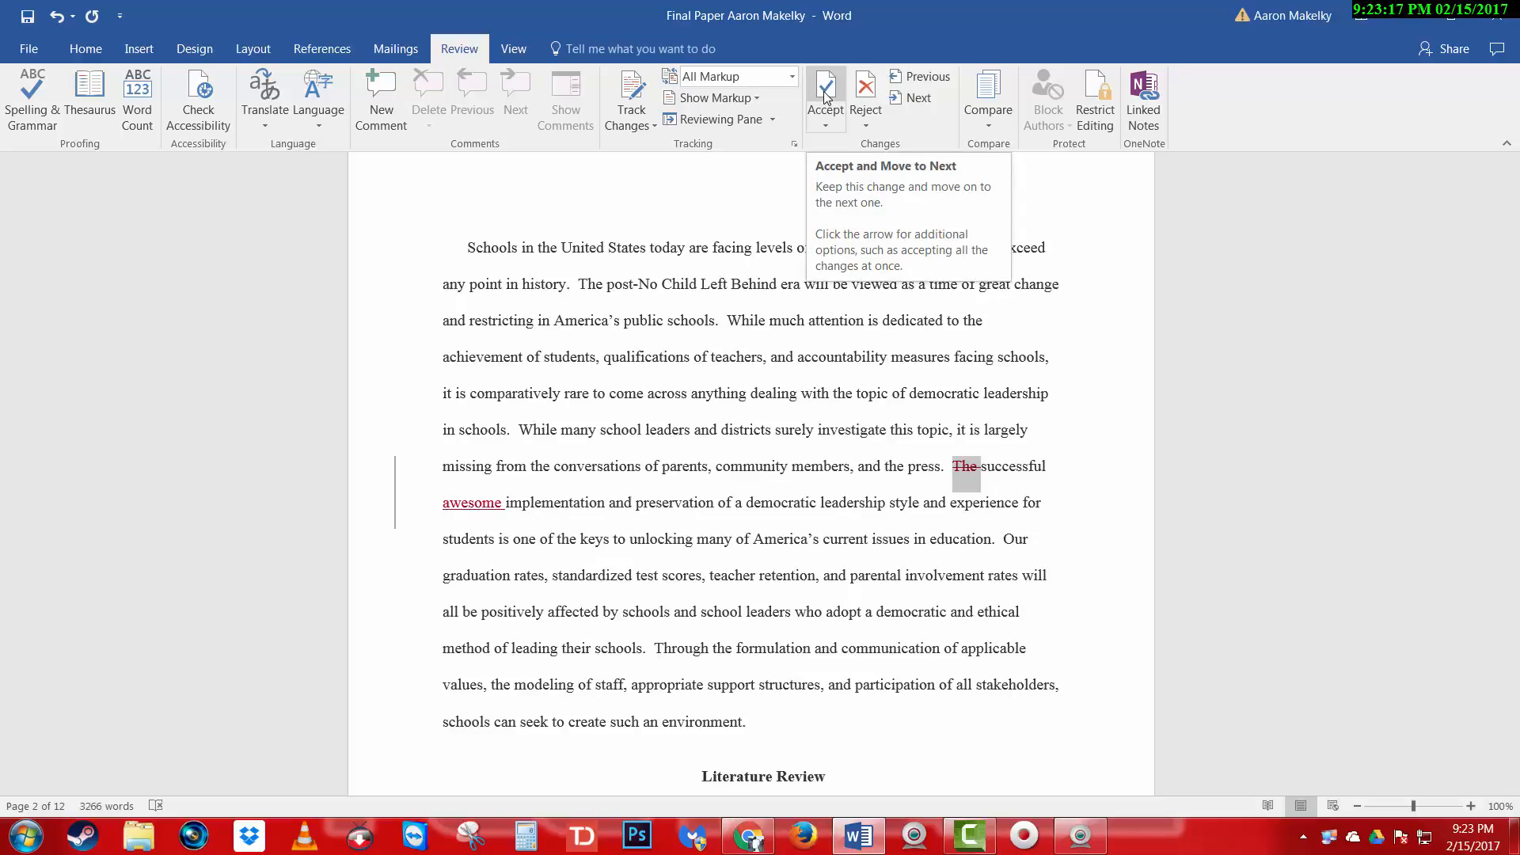
{"action": "left_click", "coordinate": [865, 89]}
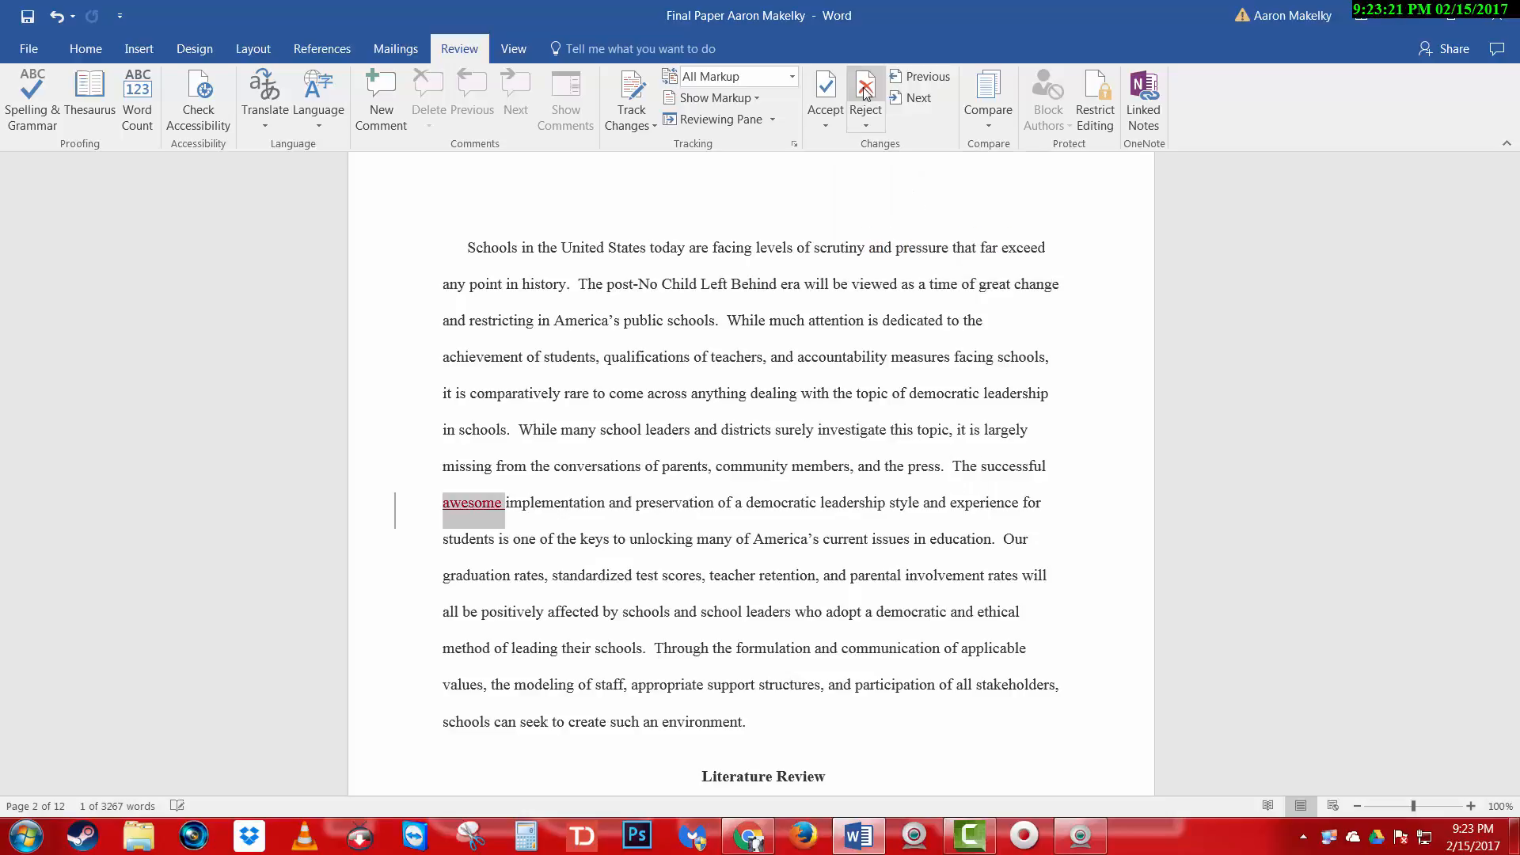
{"action": "left_click", "coordinate": [866, 89]}
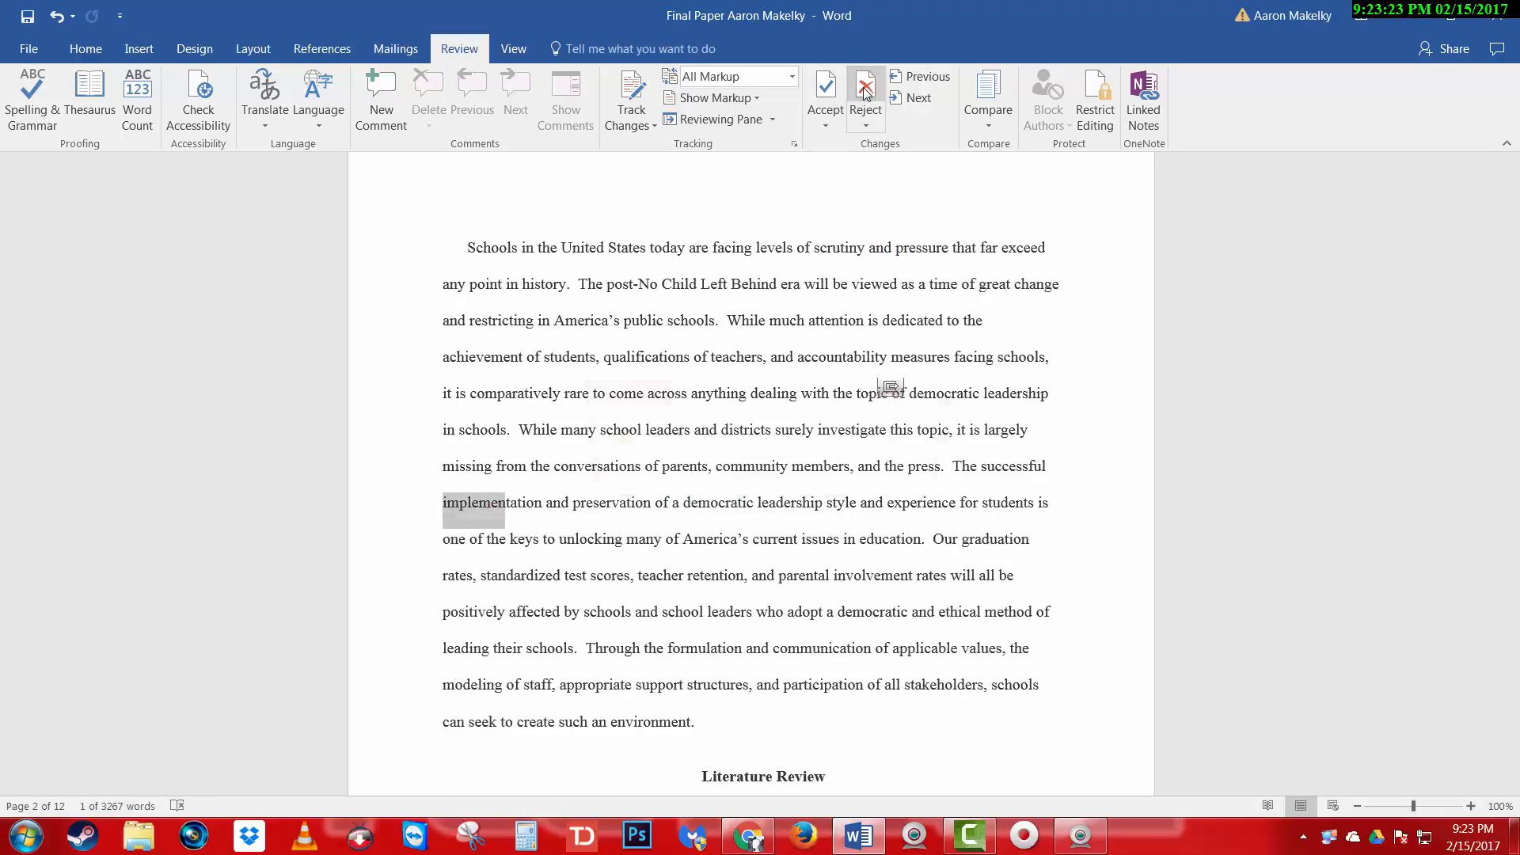
{"action": "left_click", "coordinate": [764, 472]}
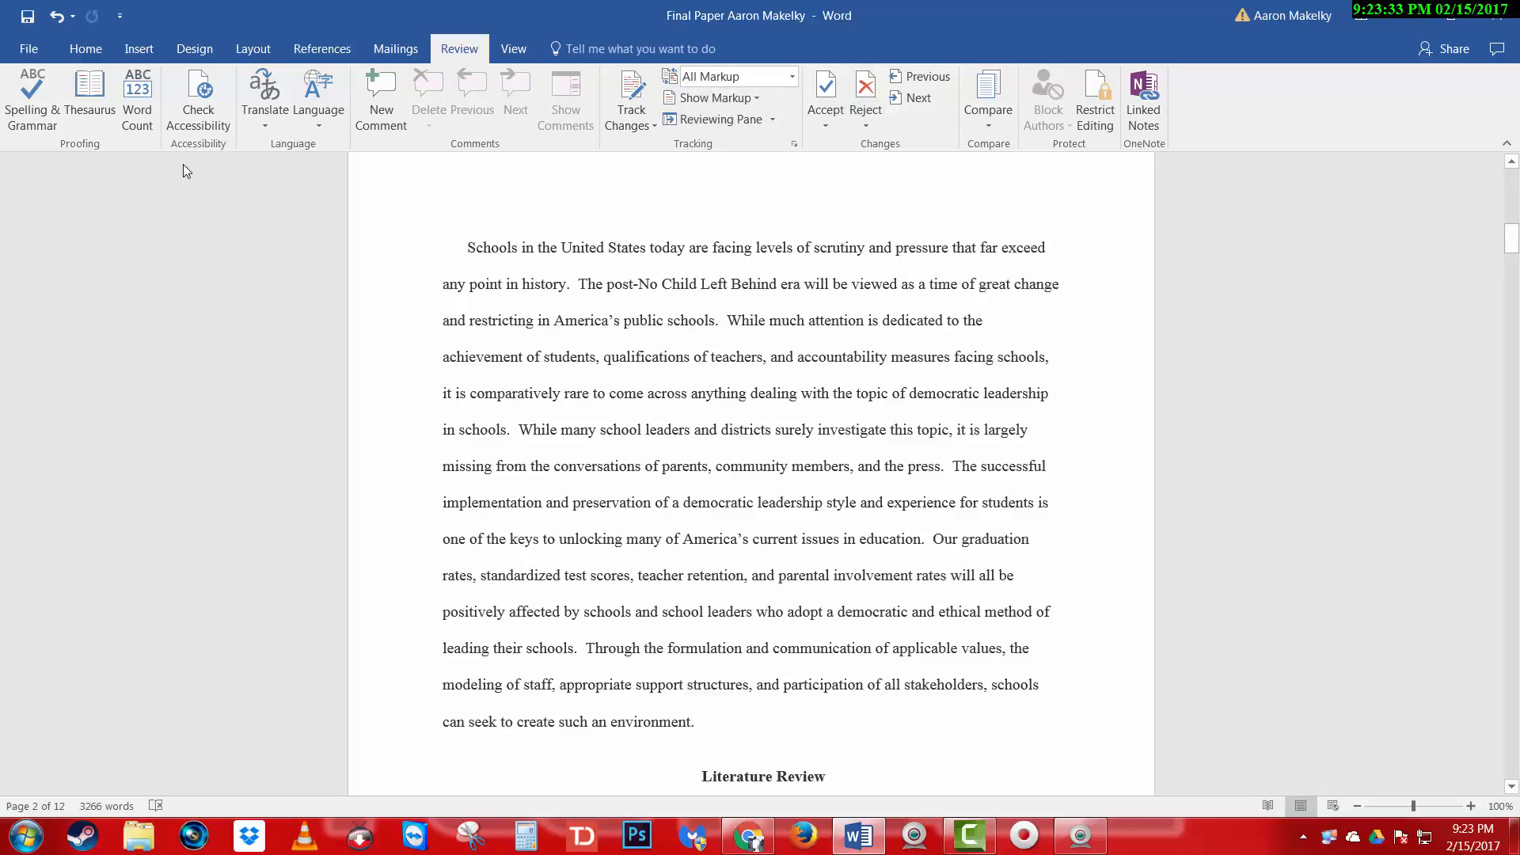
Set the writing style to Grammar & more in the program's proofing options and apply the settings.
{"action": "left_click", "coordinate": [29, 51]}
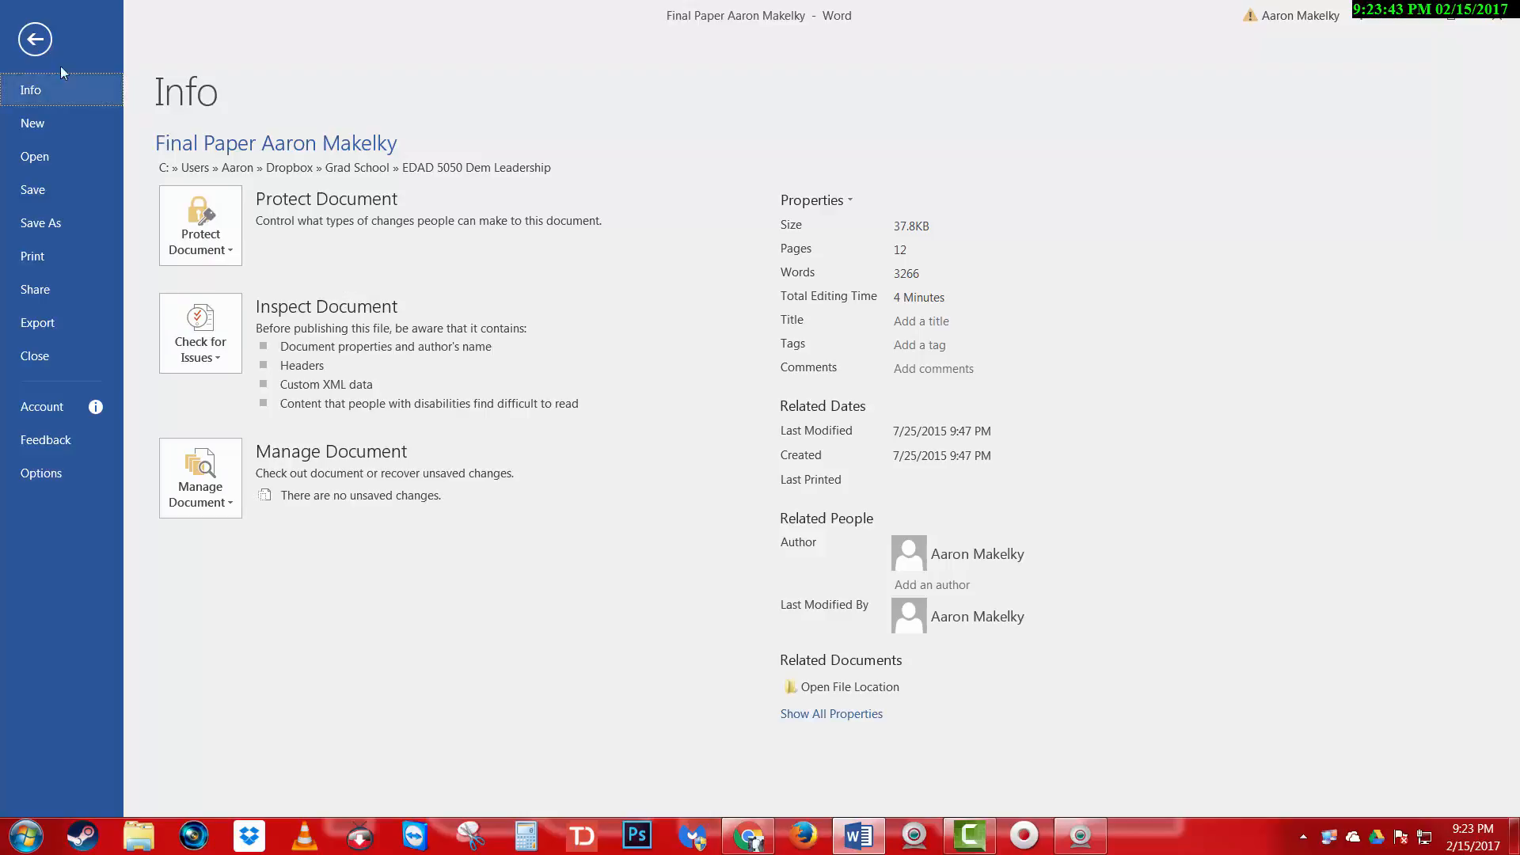
{"action": "left_click", "coordinate": [36, 47]}
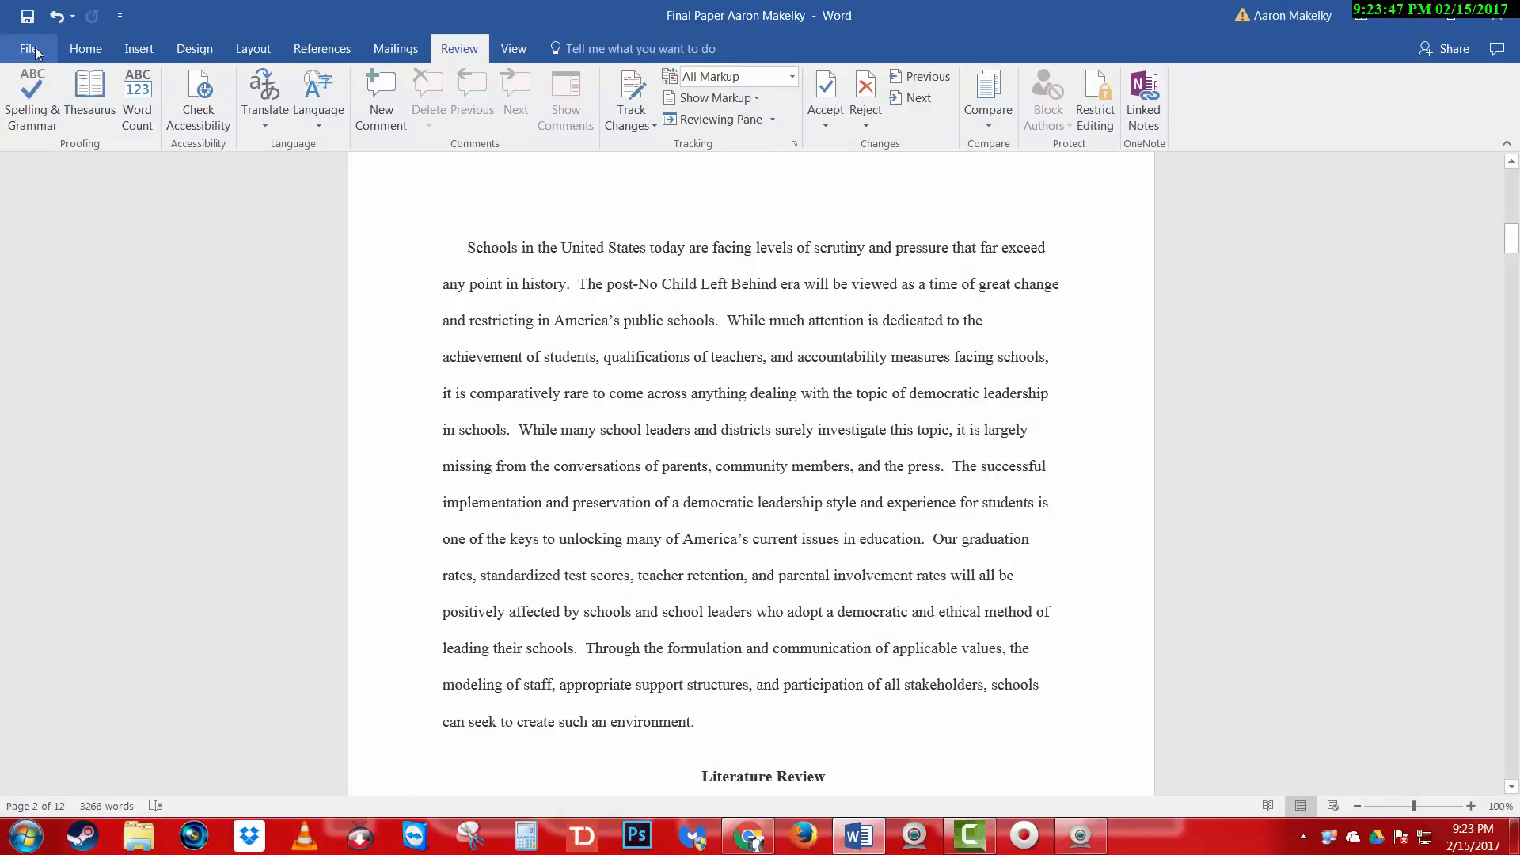
{"action": "left_click", "coordinate": [32, 50]}
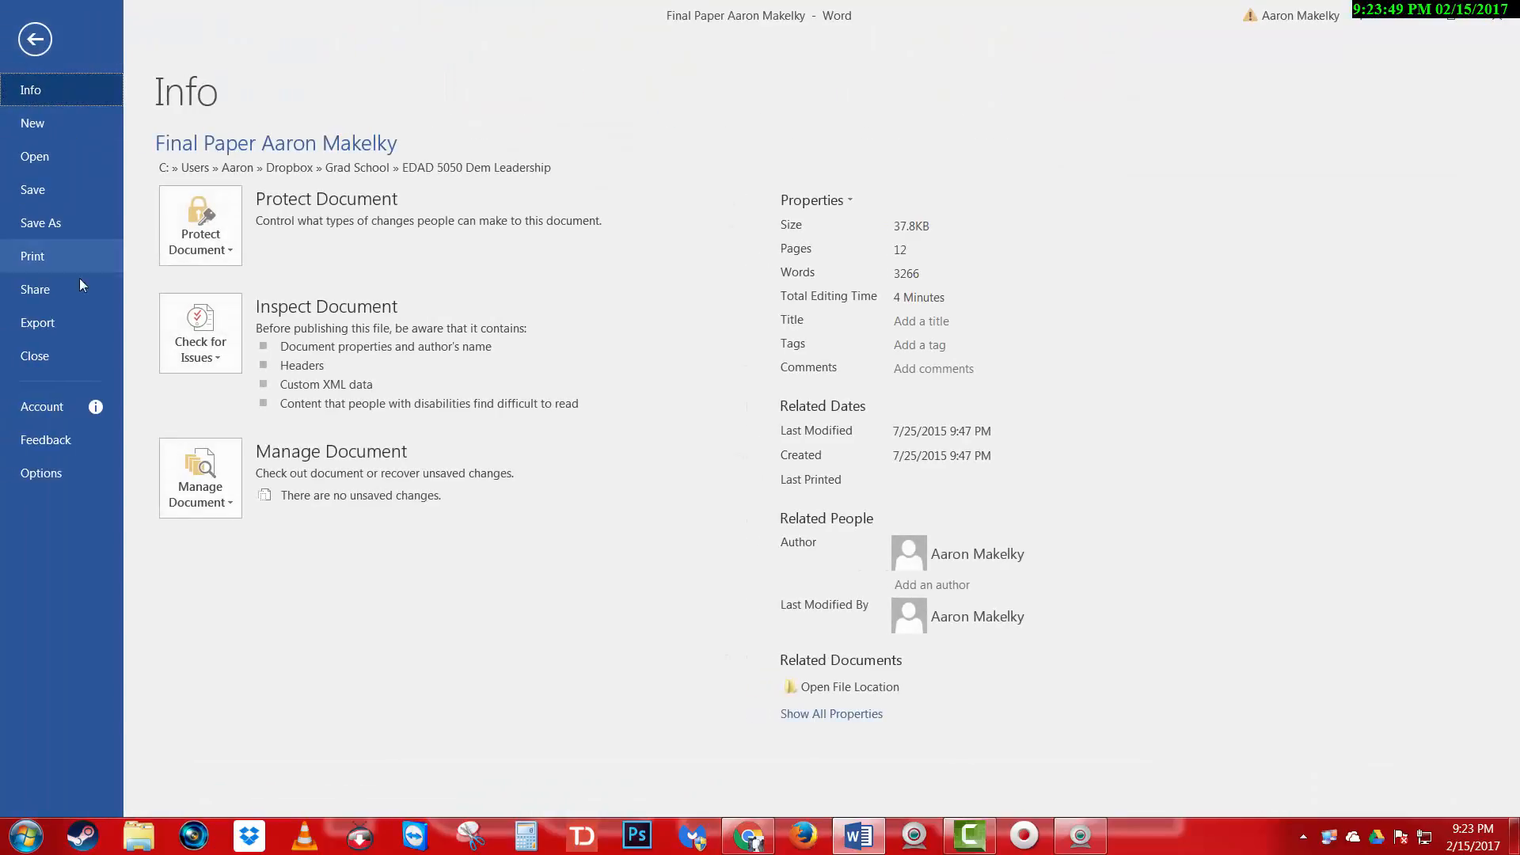
{"action": "left_click", "coordinate": [39, 473]}
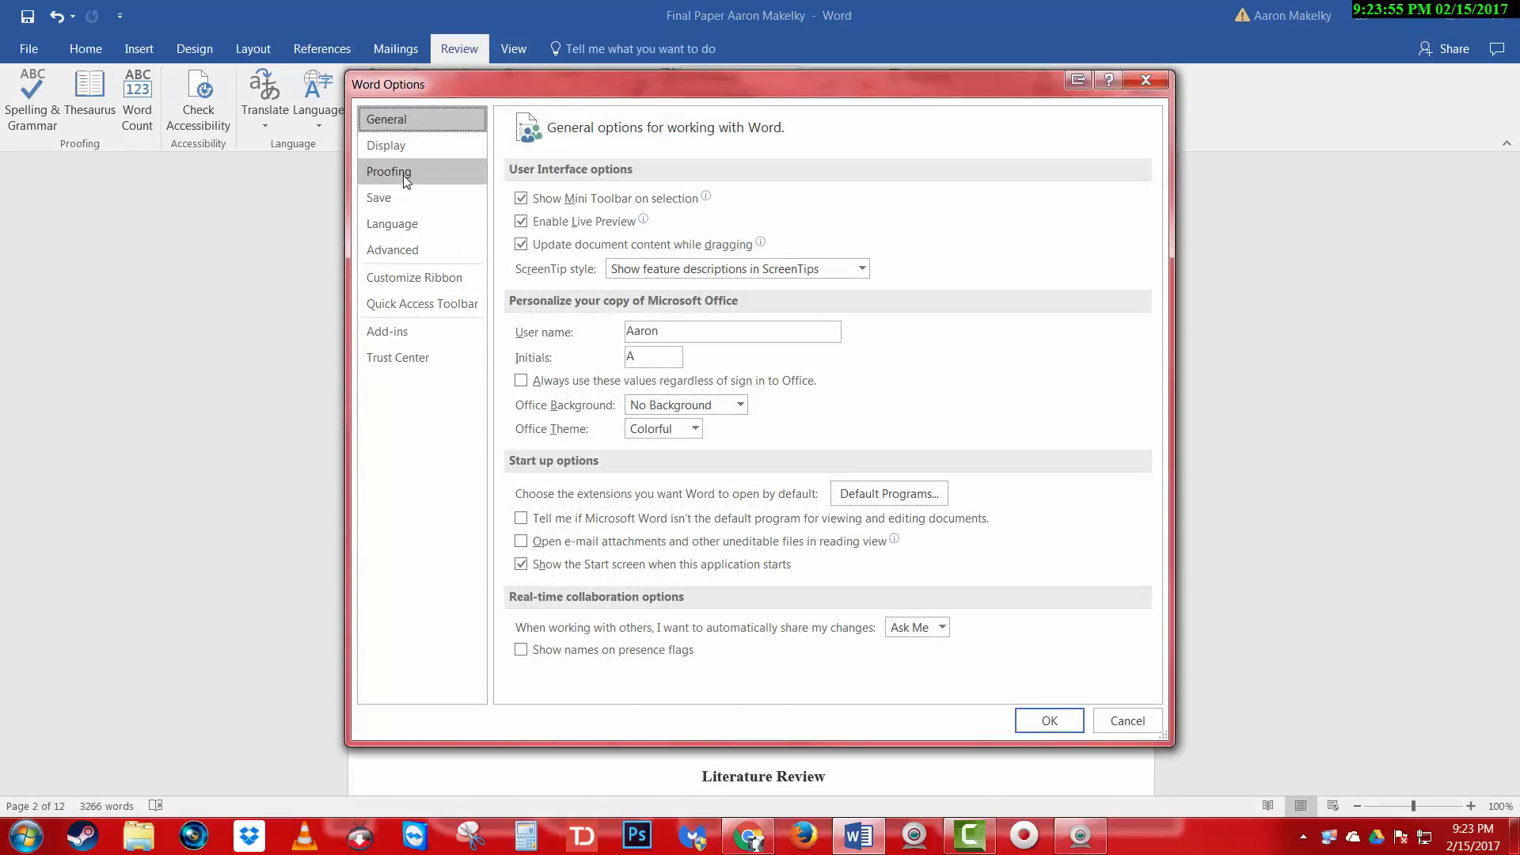
{"action": "left_click", "coordinate": [405, 178]}
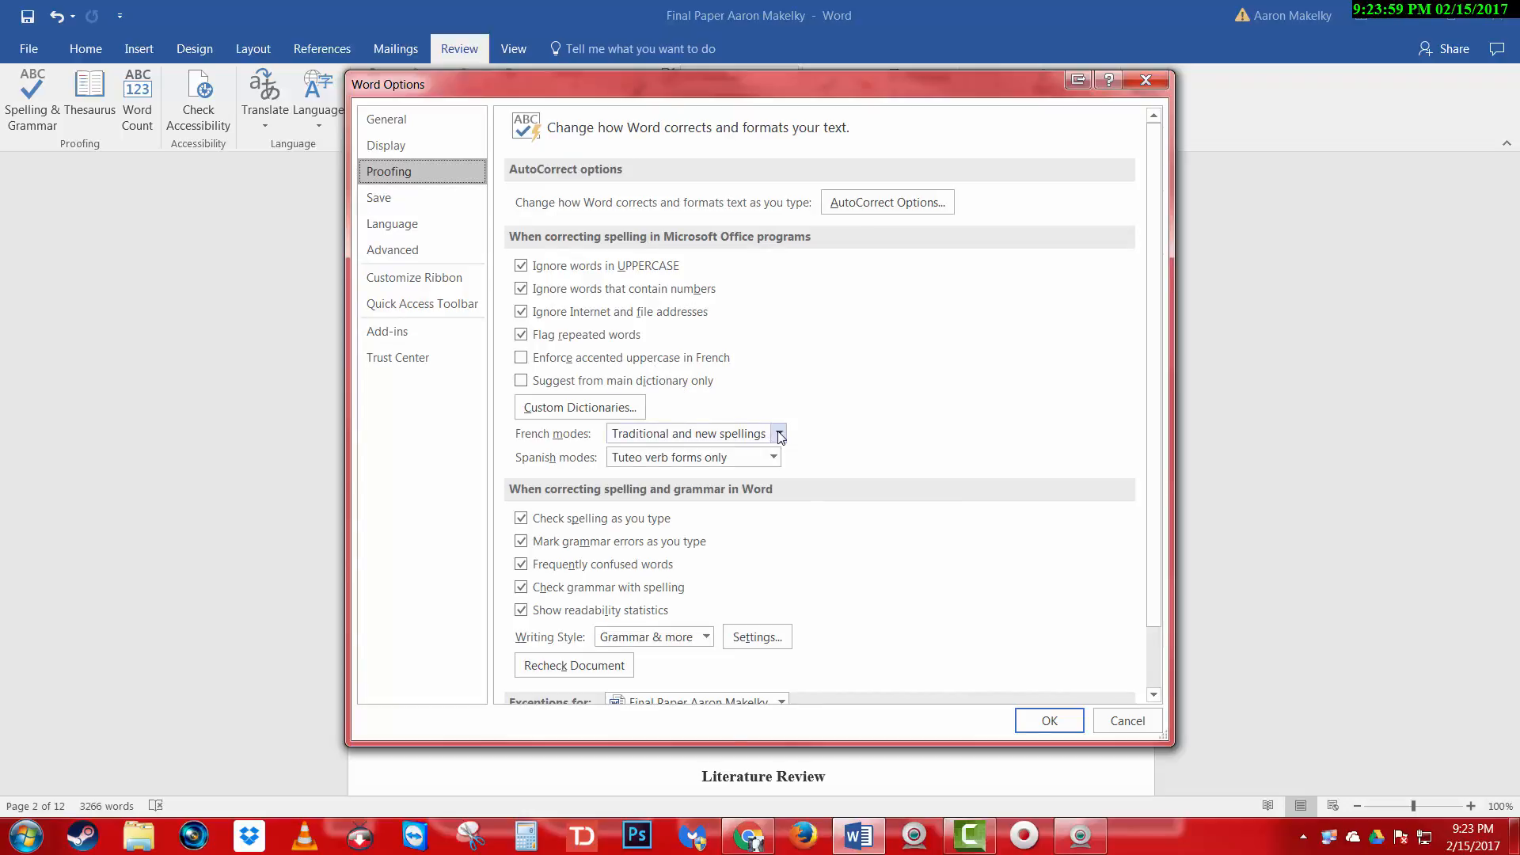
{"action": "scroll", "coordinate": [768, 542], "scroll_direction": "down", "scroll_amount": 1}
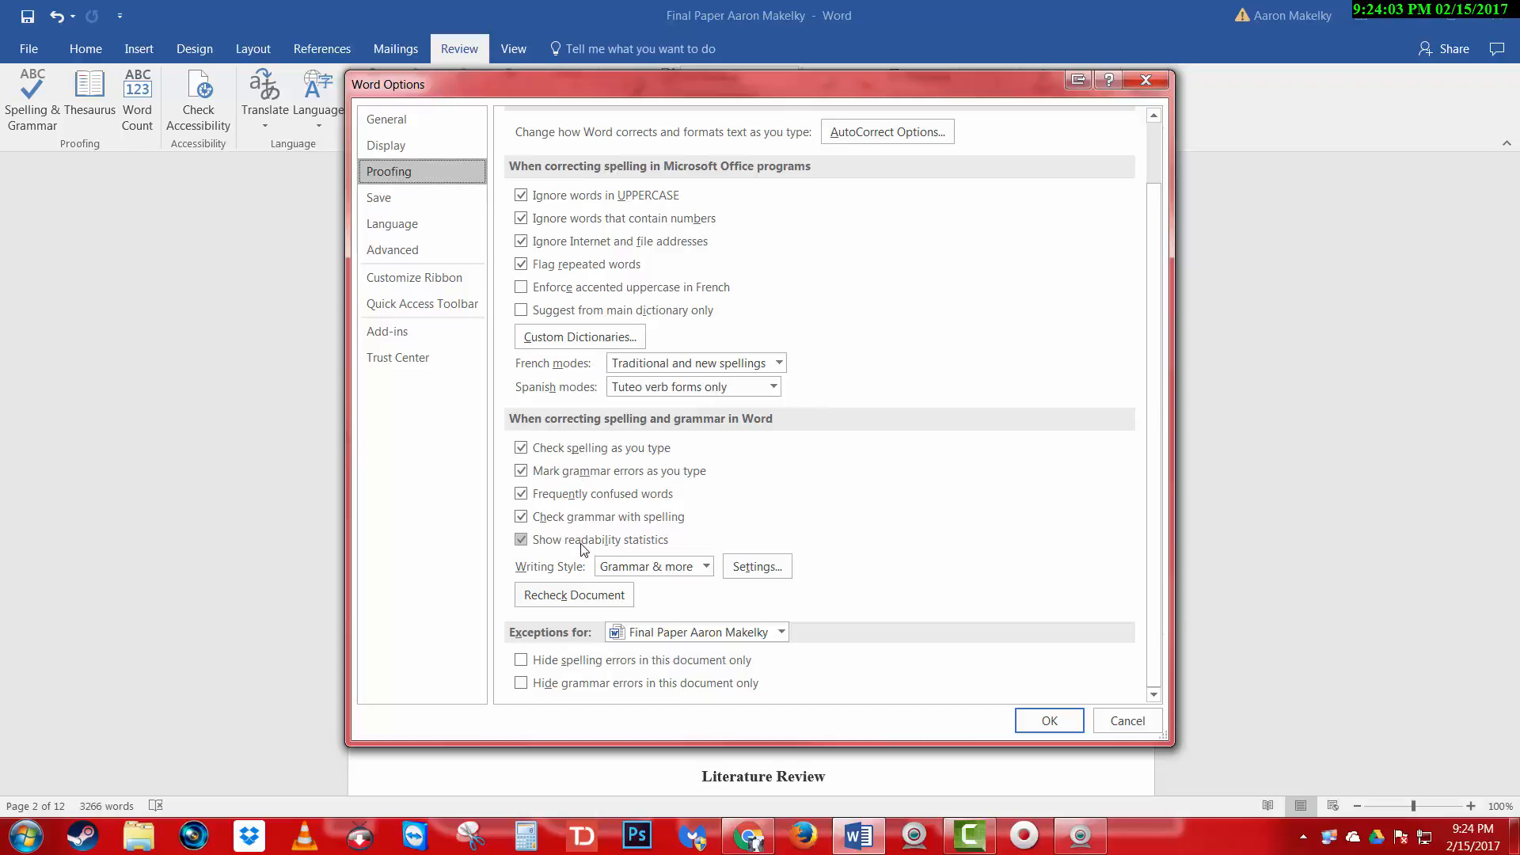
{"action": "left_click", "coordinate": [681, 569]}
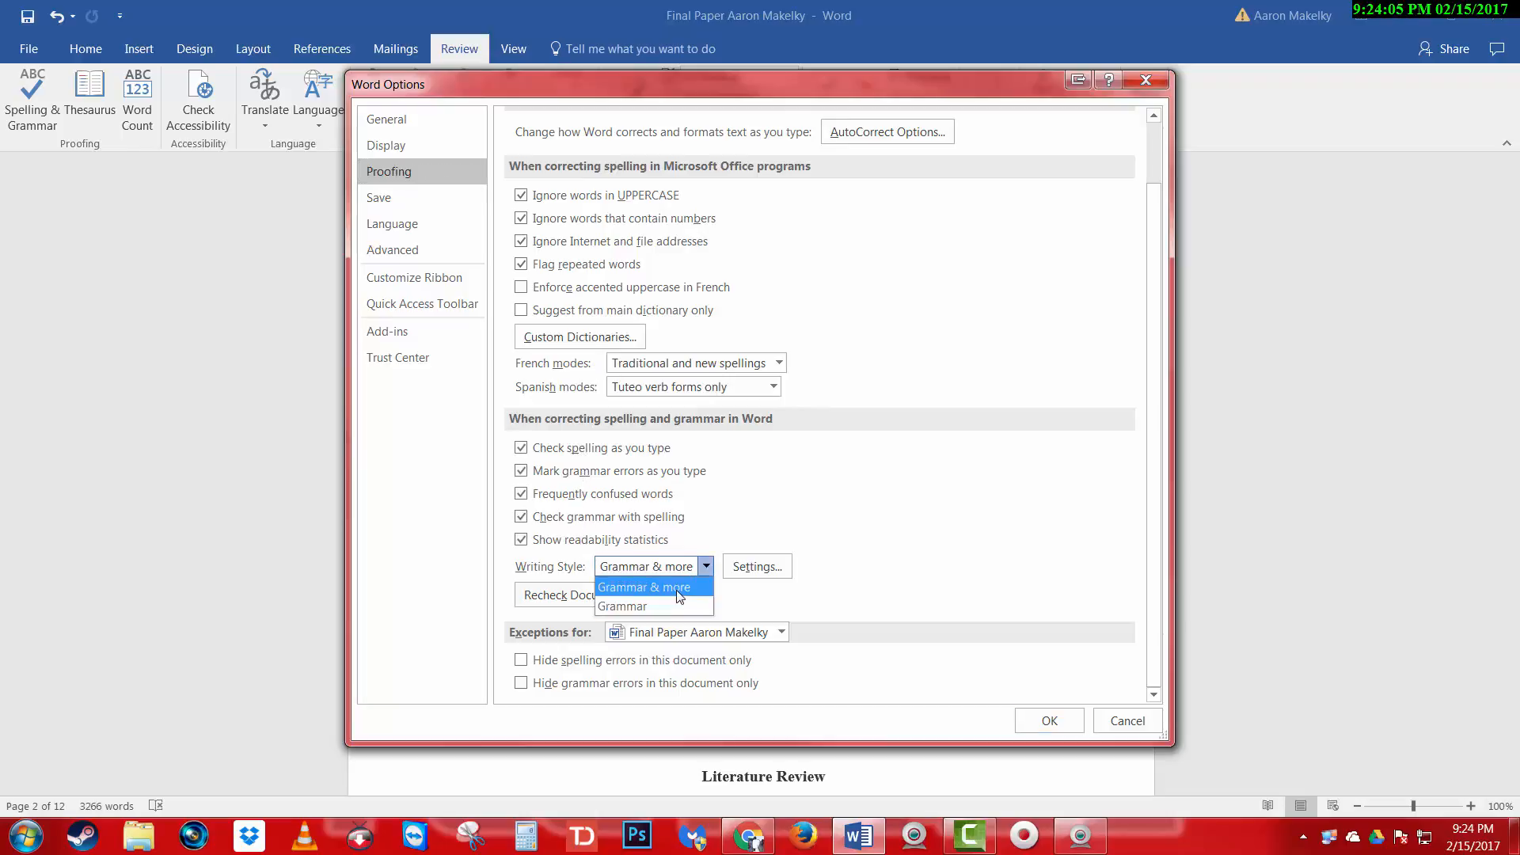
{"action": "left_click", "coordinate": [676, 591]}
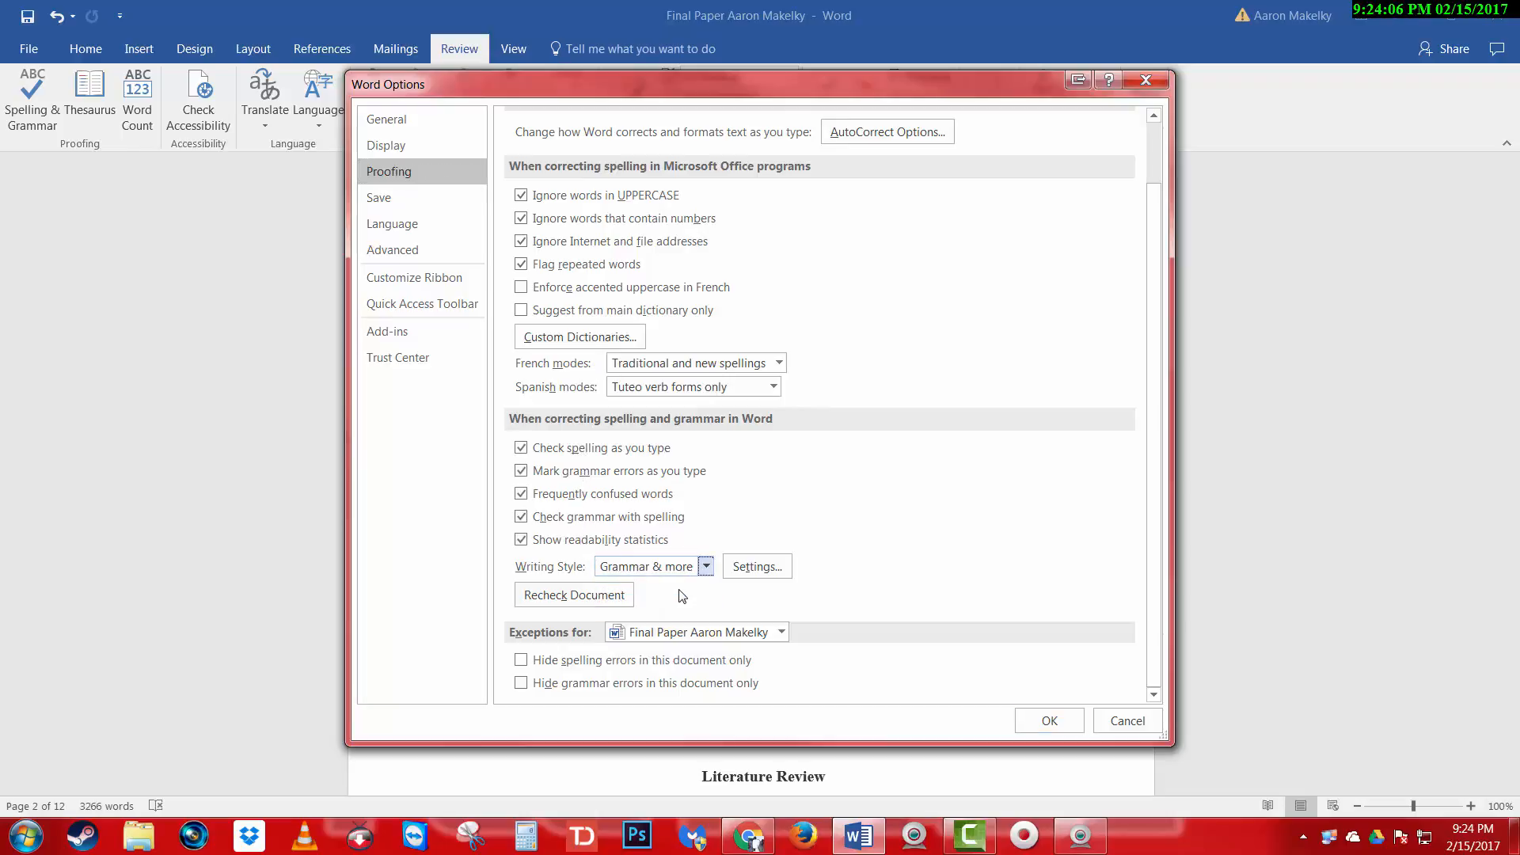
{"action": "left_click", "coordinate": [1050, 721]}
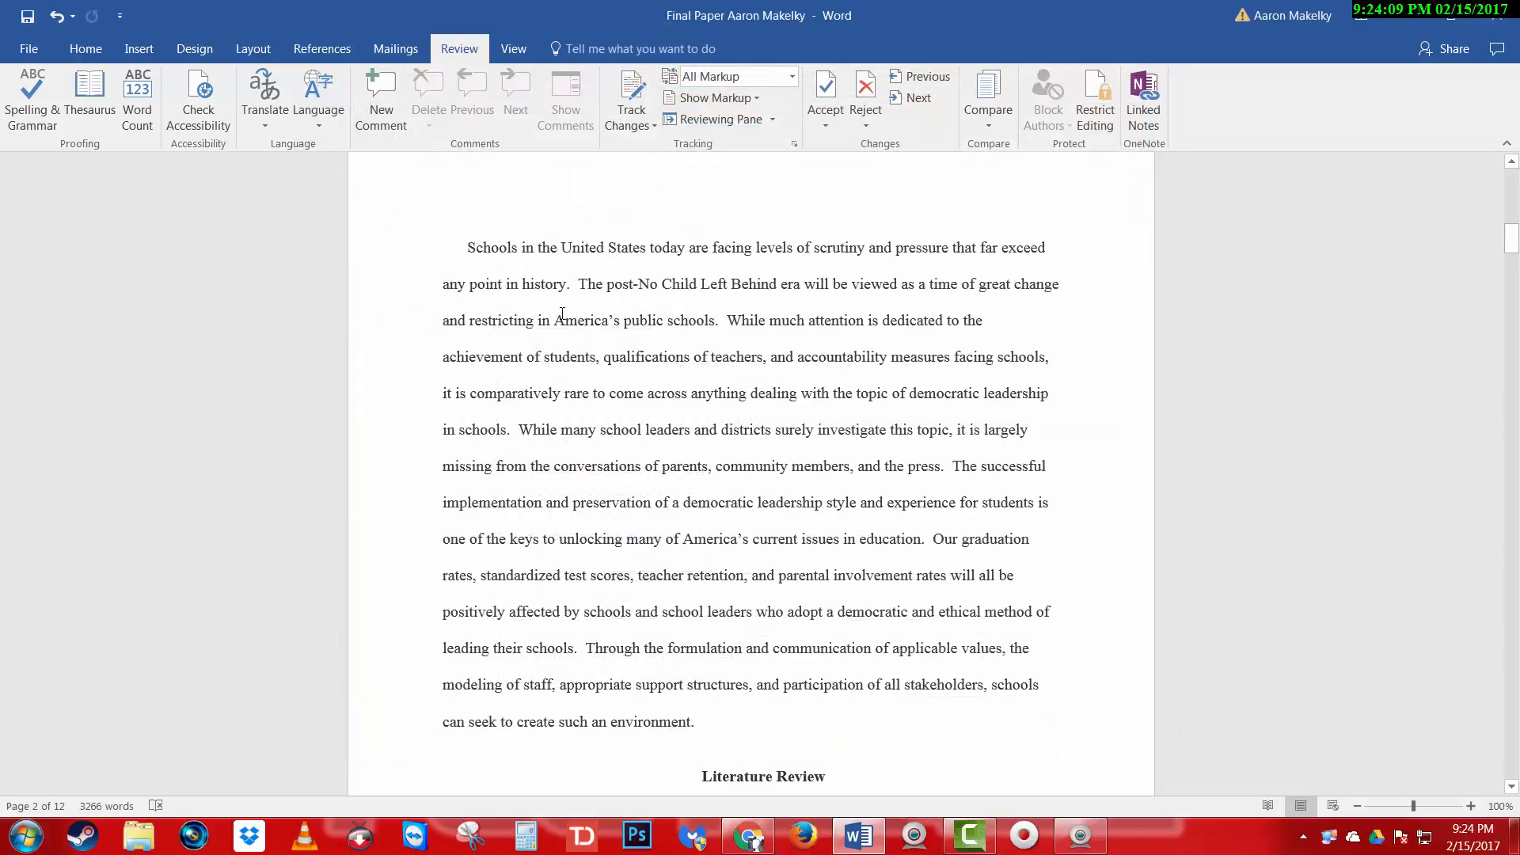
Start the spelling and grammar check and ignore "Those youth", every instance of the flagged author surname, and "According to" on page 3.
{"action": "left_click", "coordinate": [46, 93]}
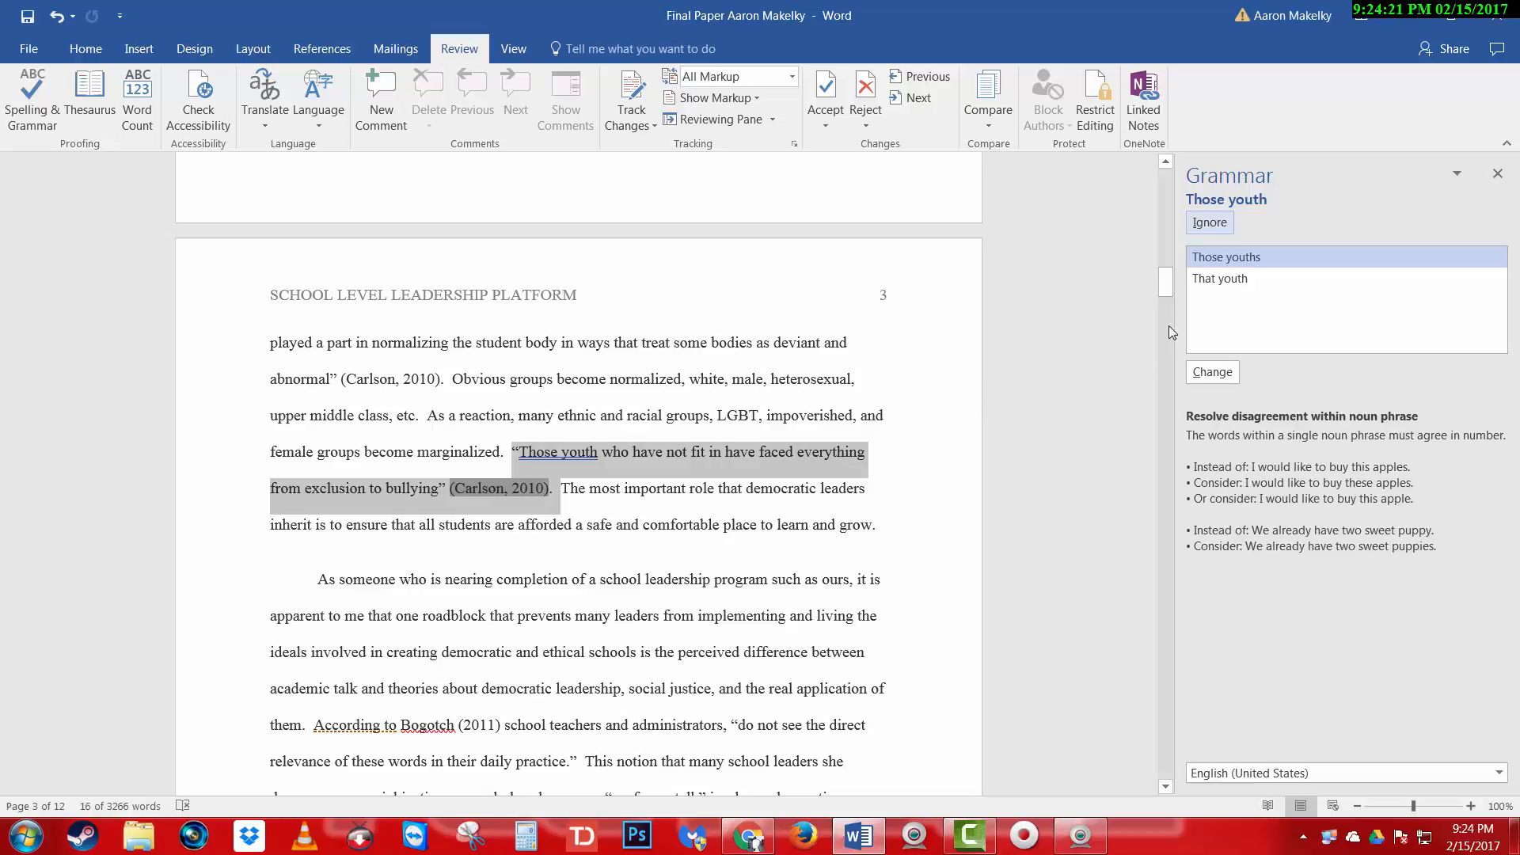
{"action": "left_click", "coordinate": [1223, 226]}
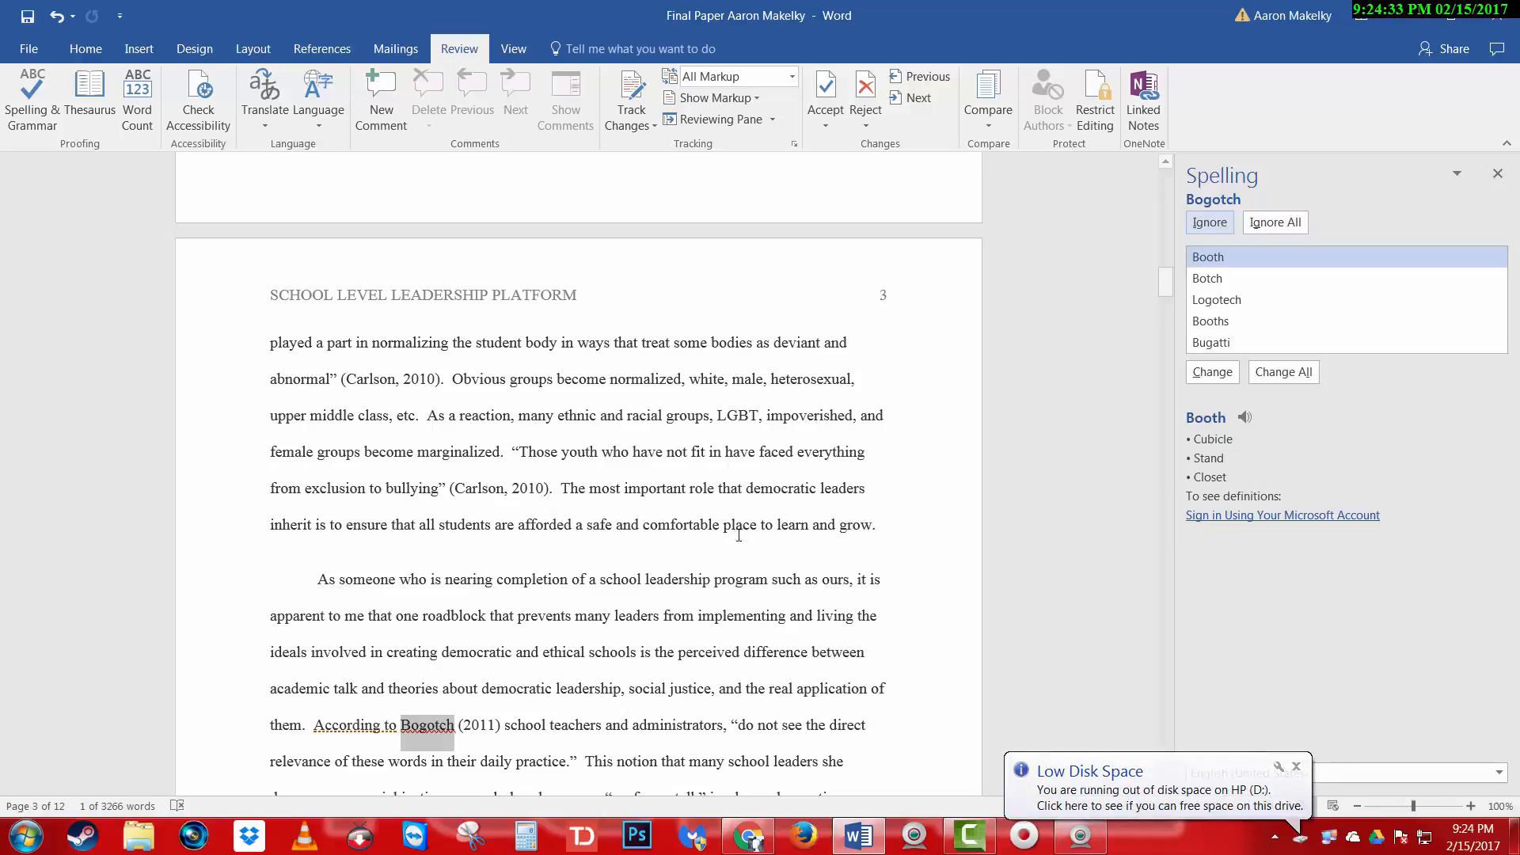
{"action": "left_click", "coordinate": [1263, 222]}
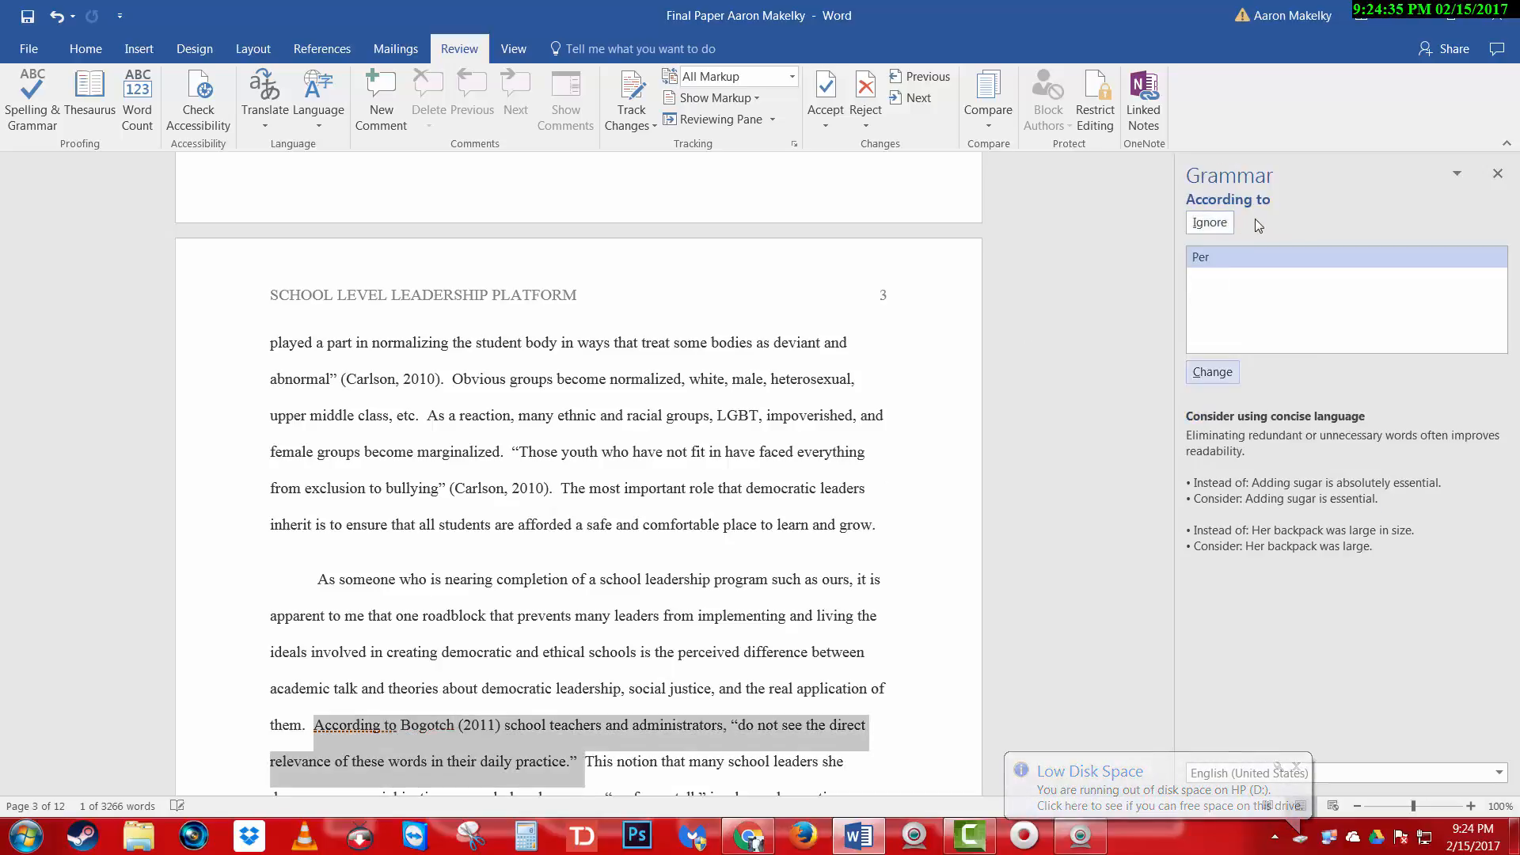
{"action": "left_click", "coordinate": [1209, 222]}
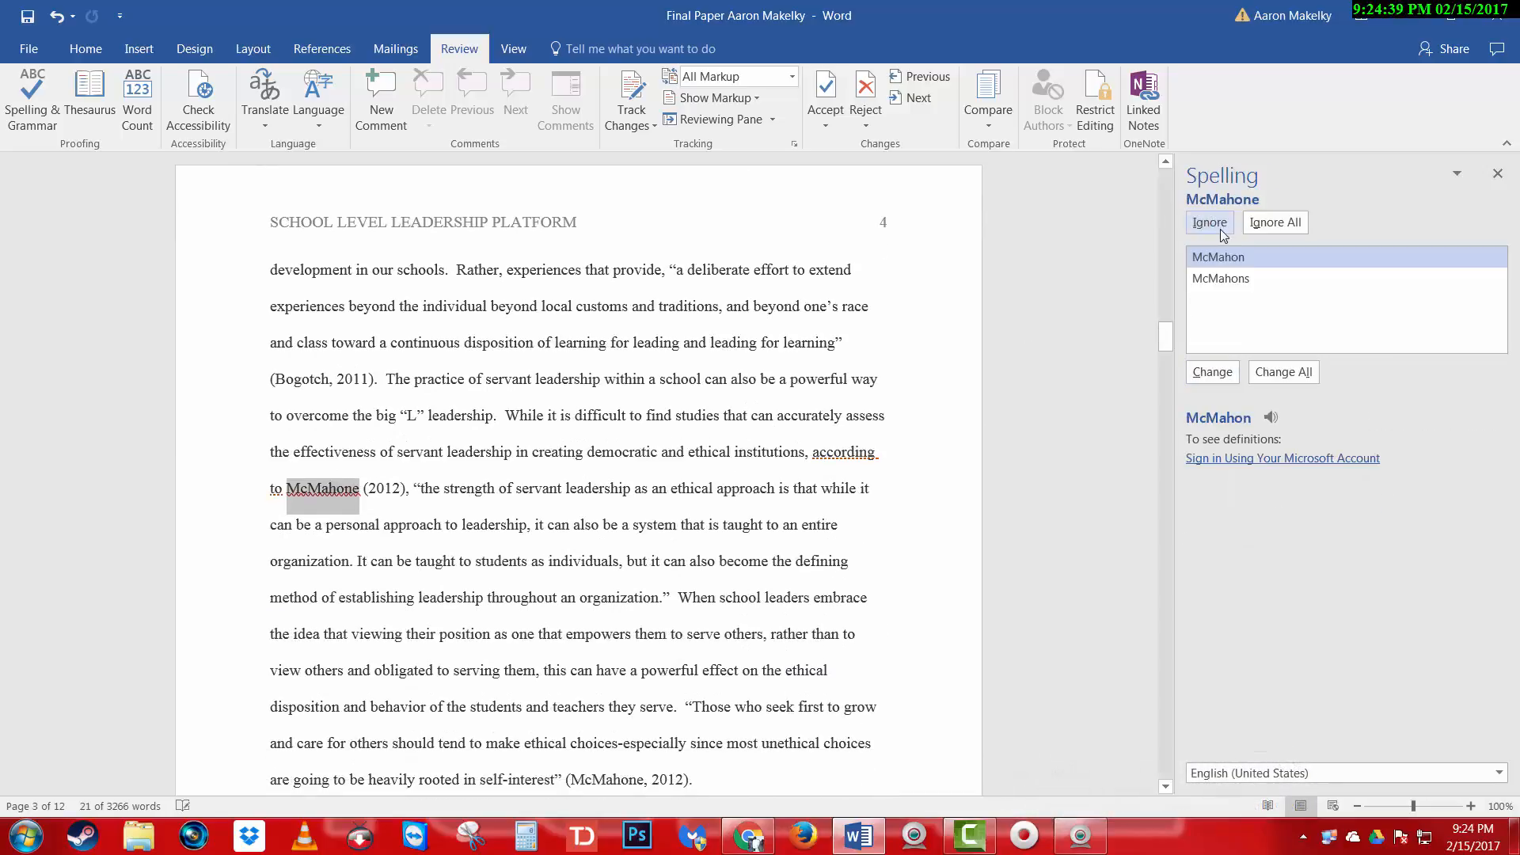
Ignore every instance of the two flagged author surnames on page 4 and the grammar suggestion for "according to".
{"action": "left_click", "coordinate": [1245, 225]}
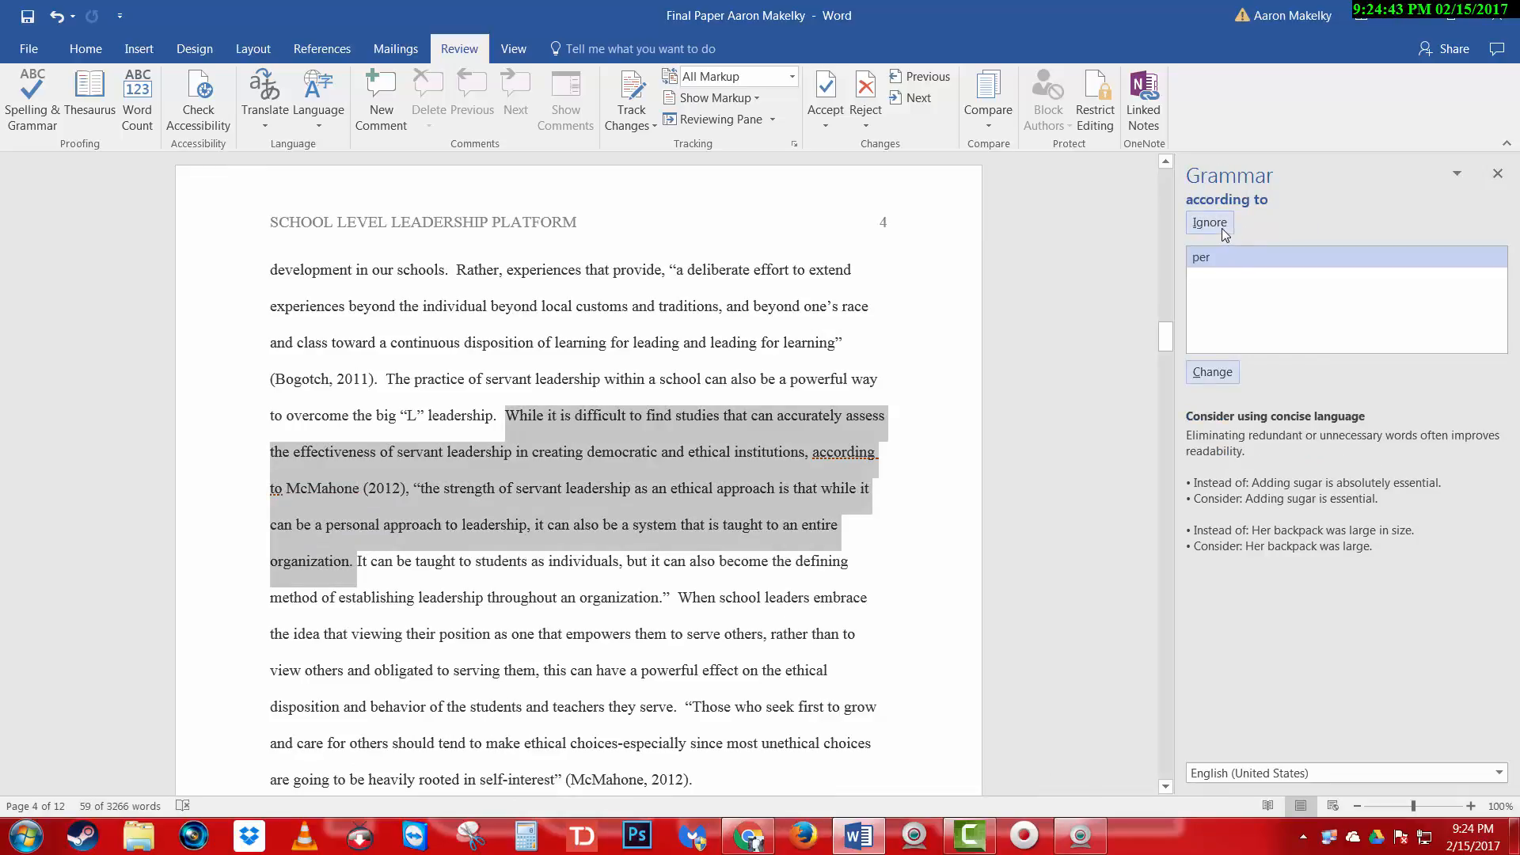
{"action": "left_click", "coordinate": [1210, 222]}
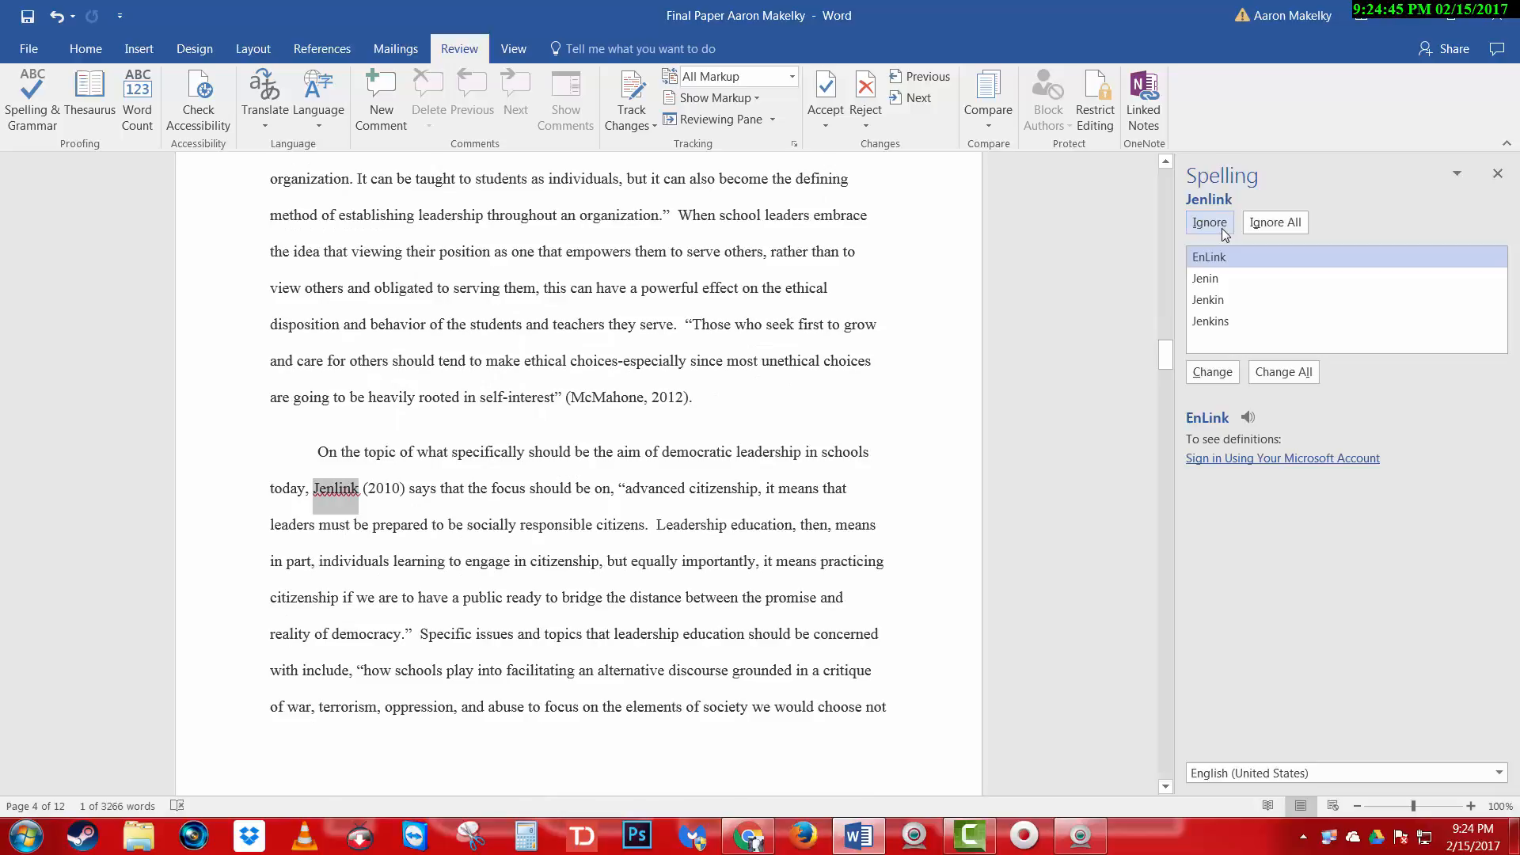
{"action": "left_click", "coordinate": [1256, 226]}
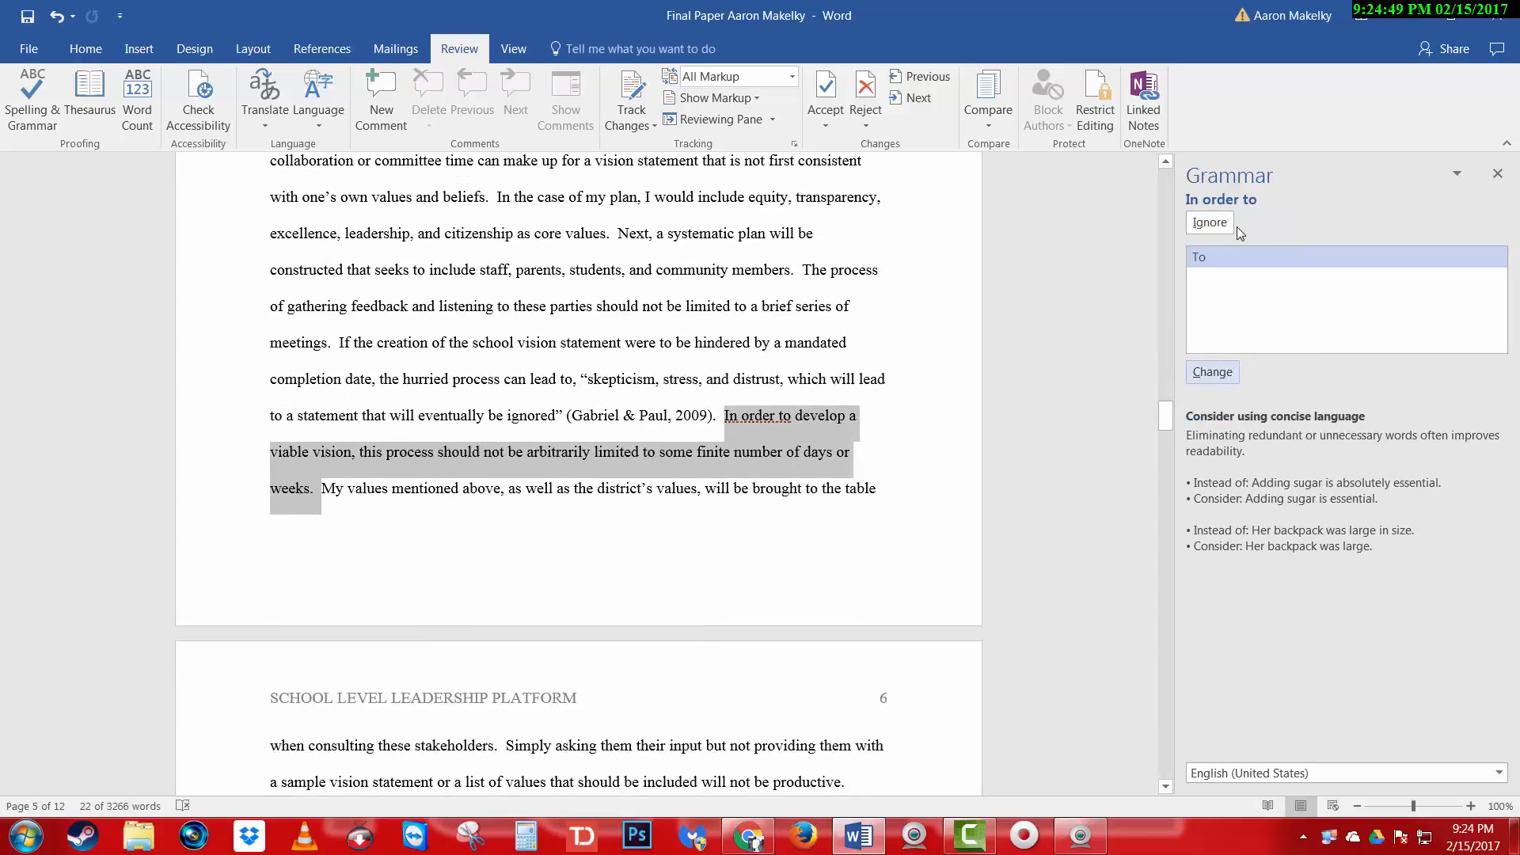
Ignore the "In order to" and "as a means to" suggestions on pages 5 to 7, and accept the comma after "experiences".
{"action": "left_click", "coordinate": [1218, 223]}
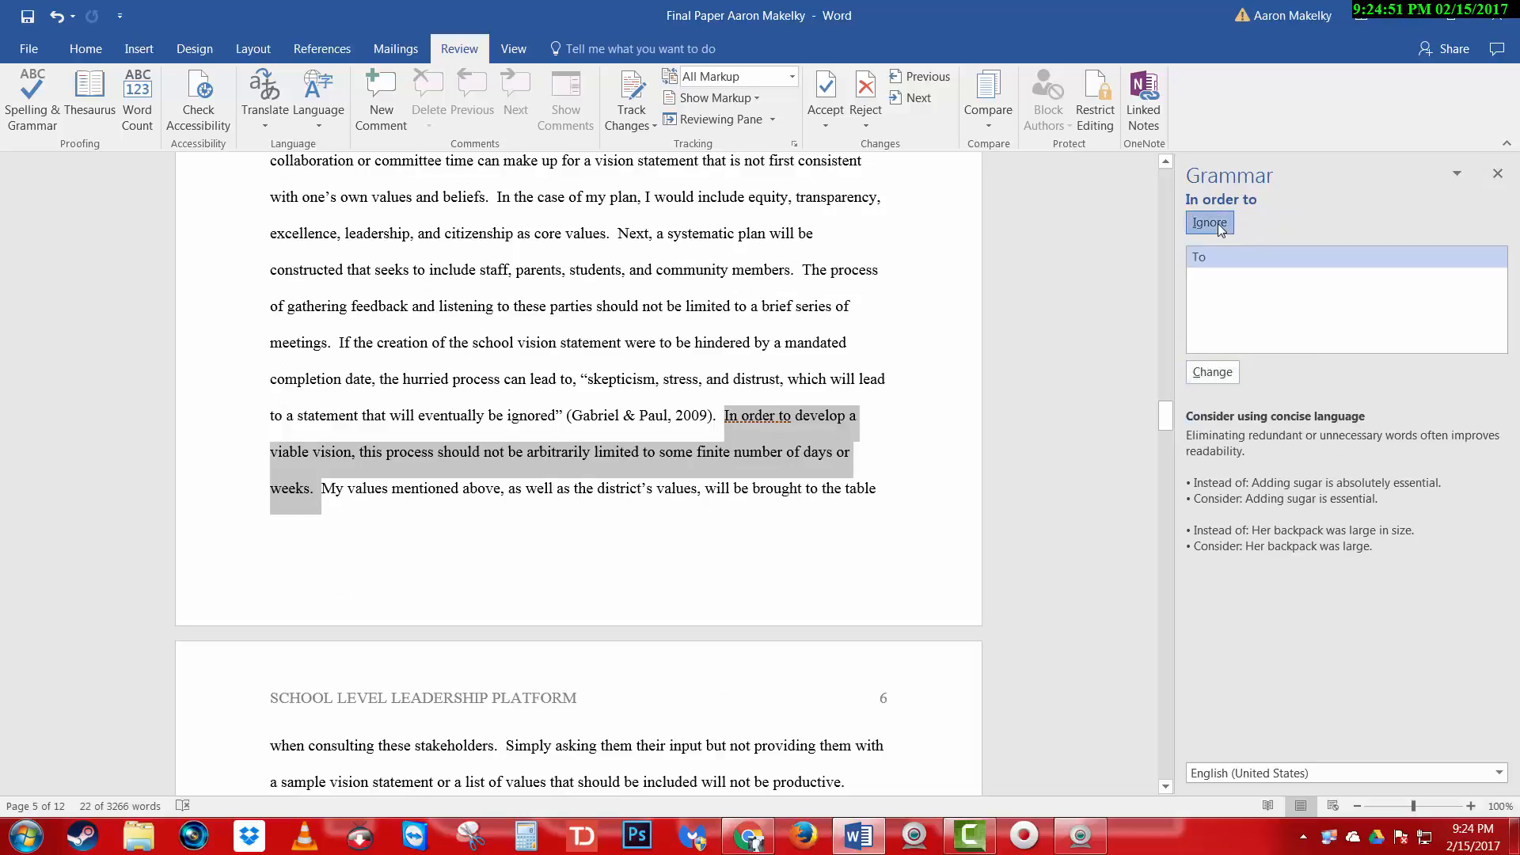
{"action": "left_click", "coordinate": [1225, 224]}
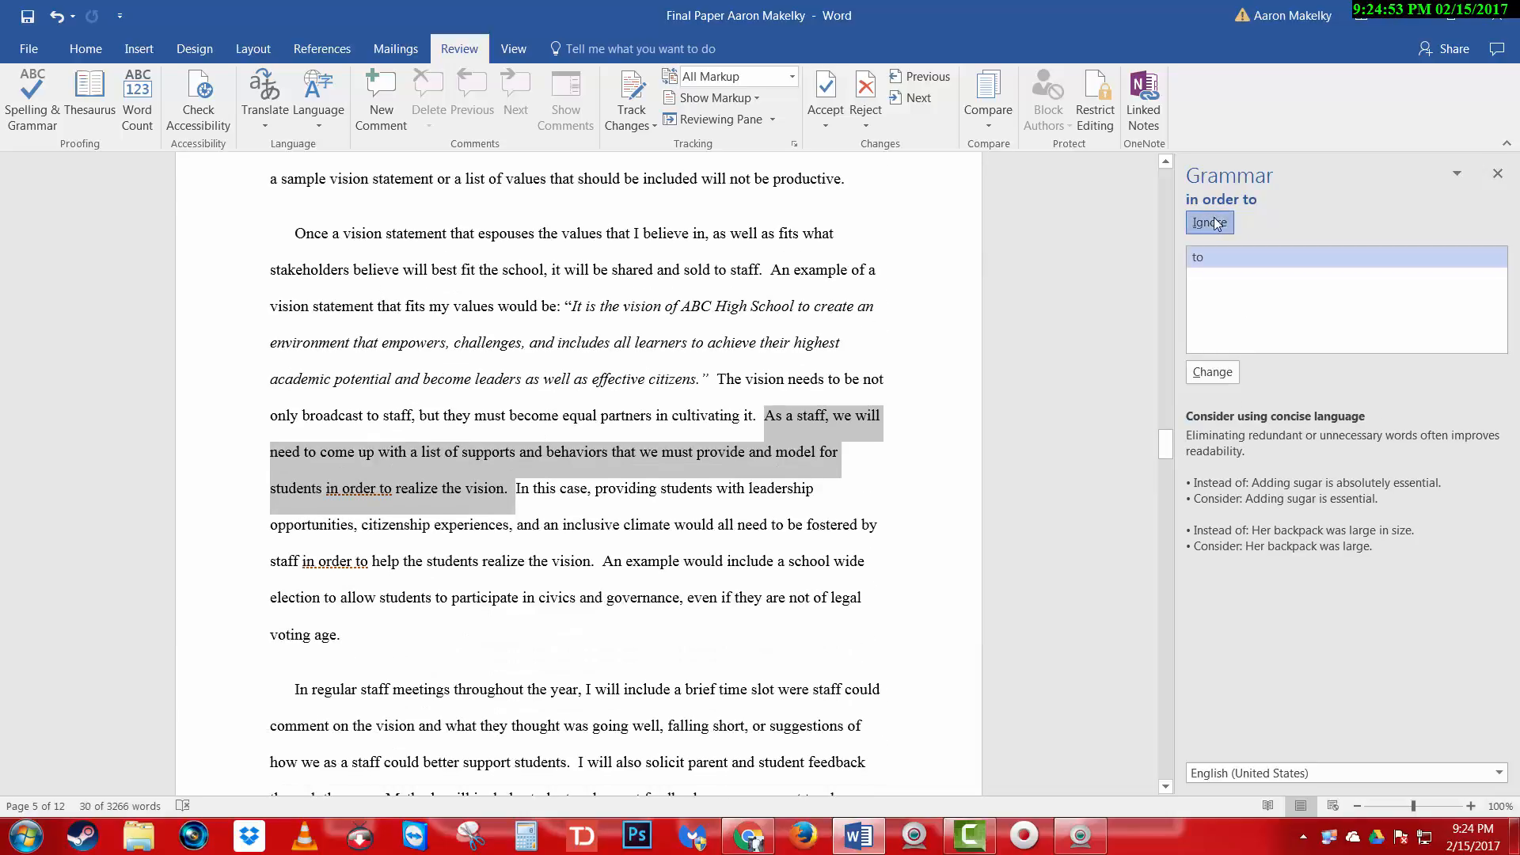
{"action": "left_click", "coordinate": [1215, 218]}
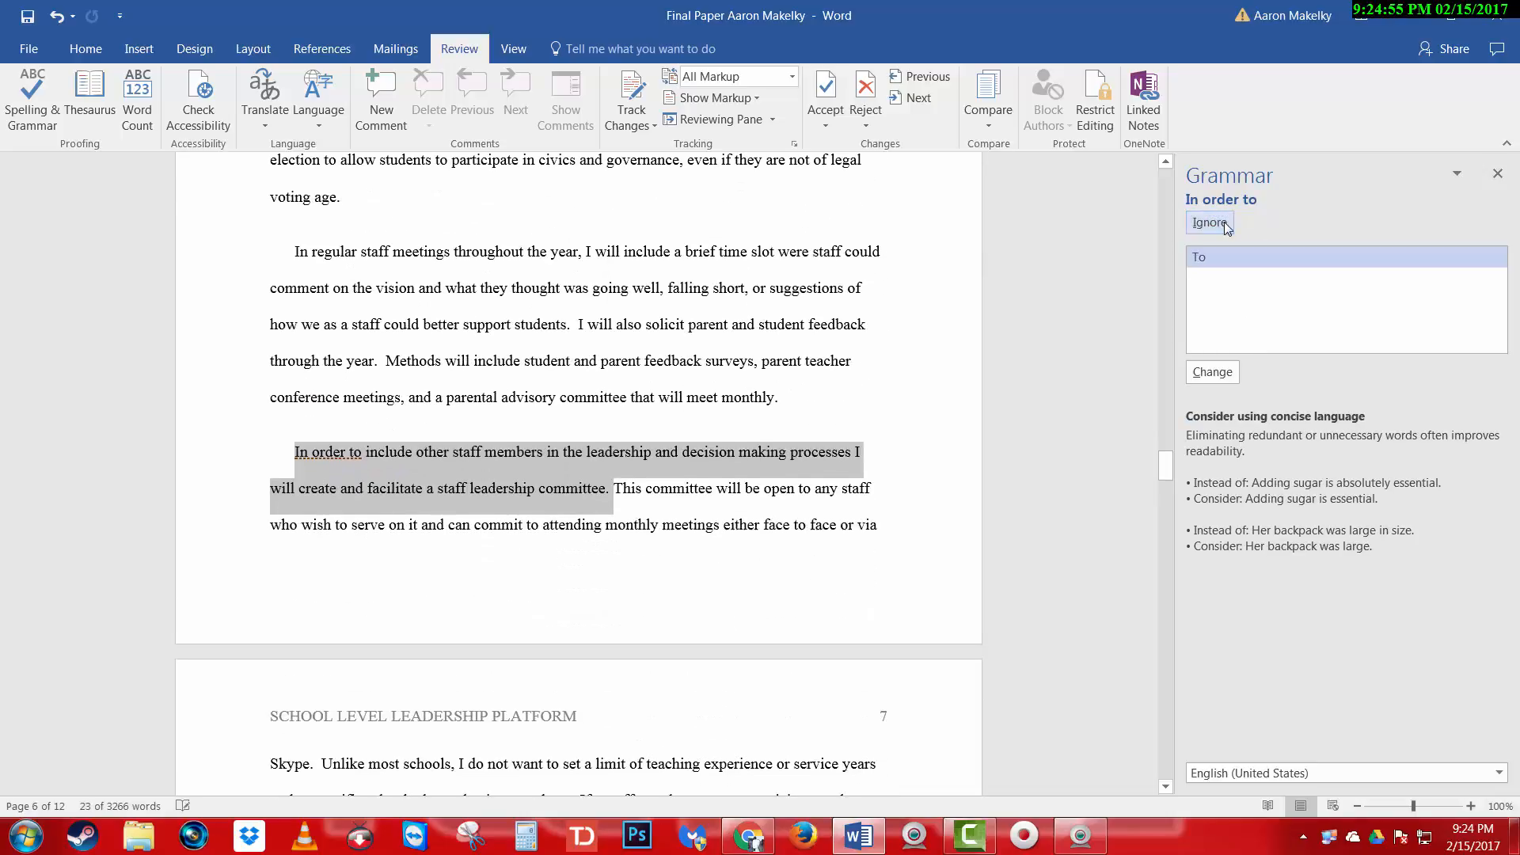
{"action": "left_click", "coordinate": [1224, 222]}
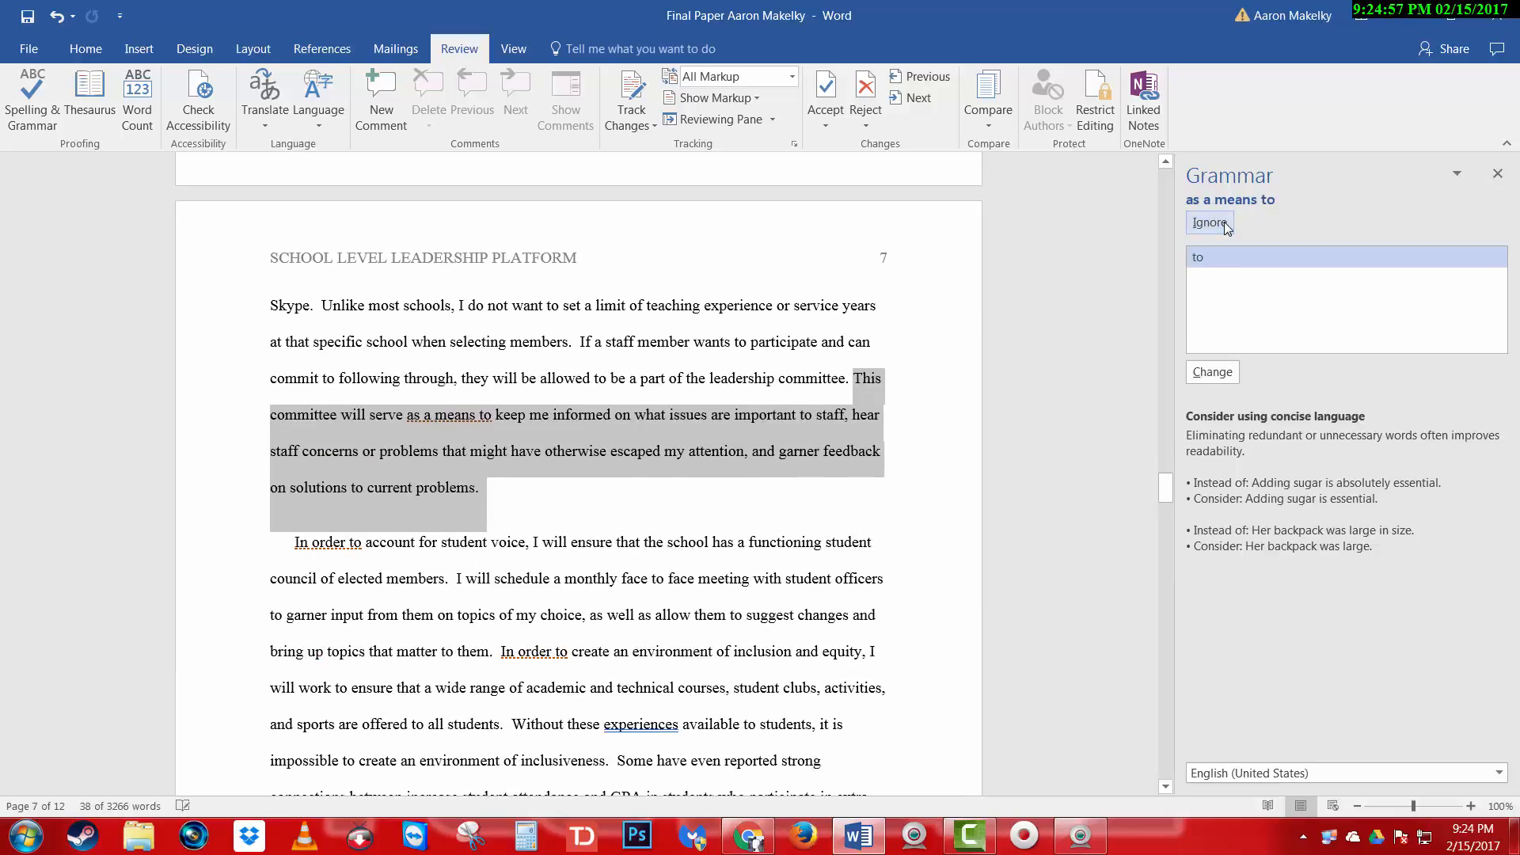
{"action": "left_click", "coordinate": [1224, 224]}
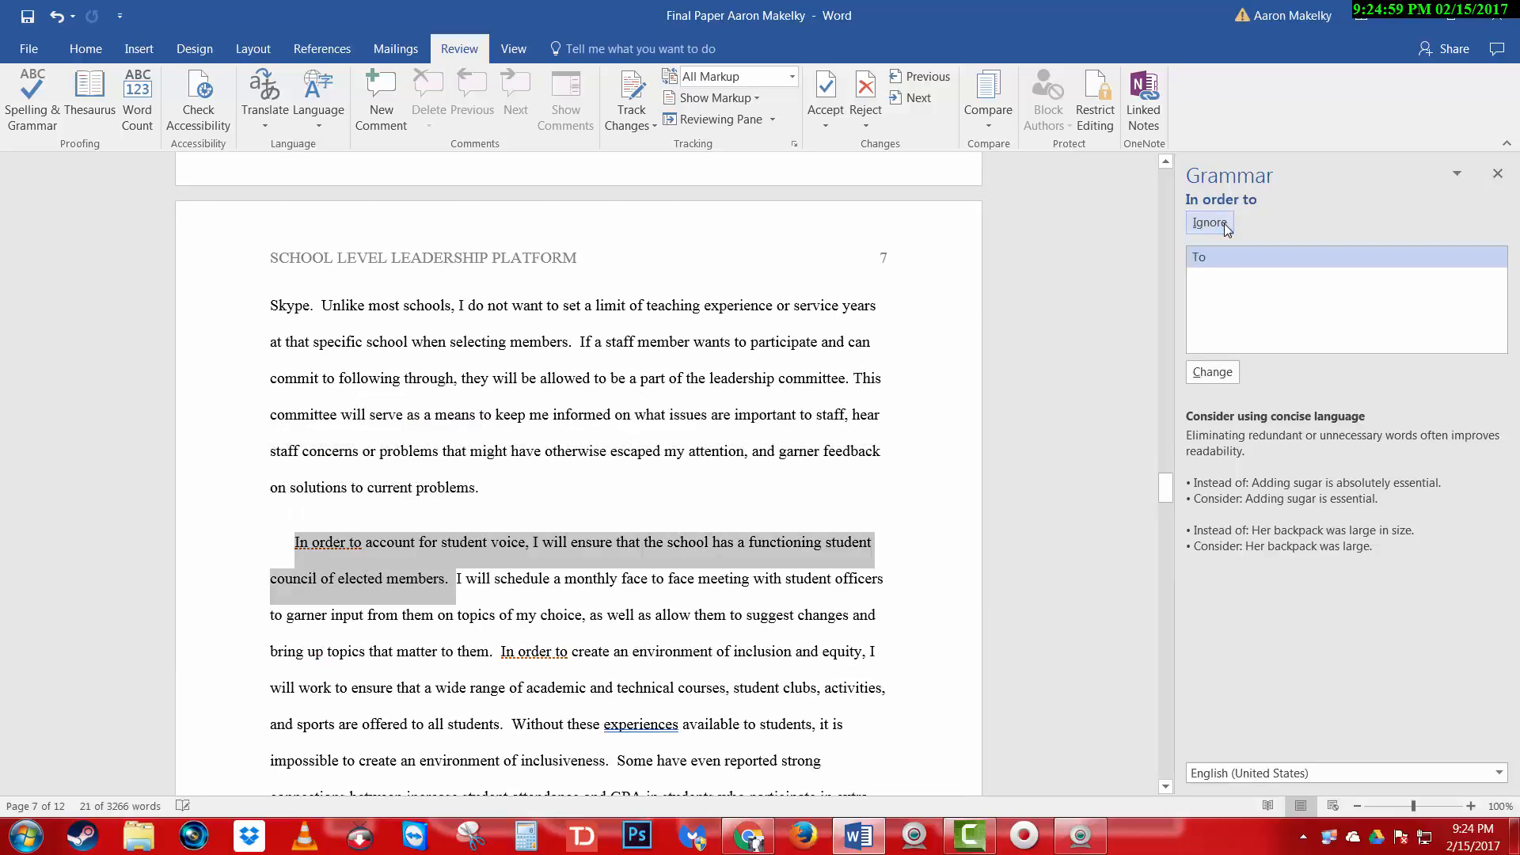
{"action": "left_click", "coordinate": [1224, 223]}
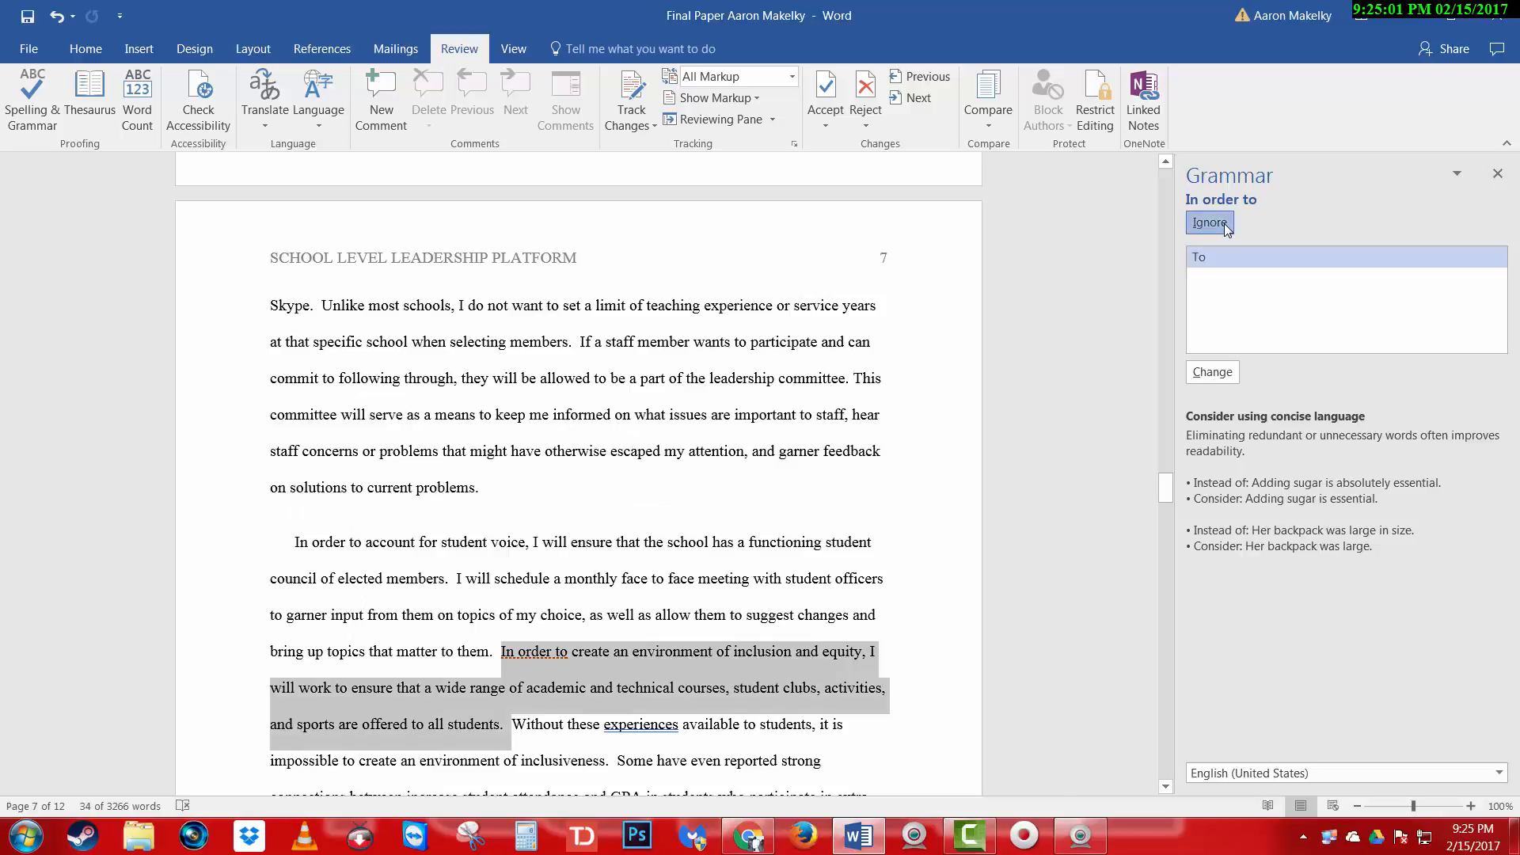
{"action": "left_click", "coordinate": [1224, 224]}
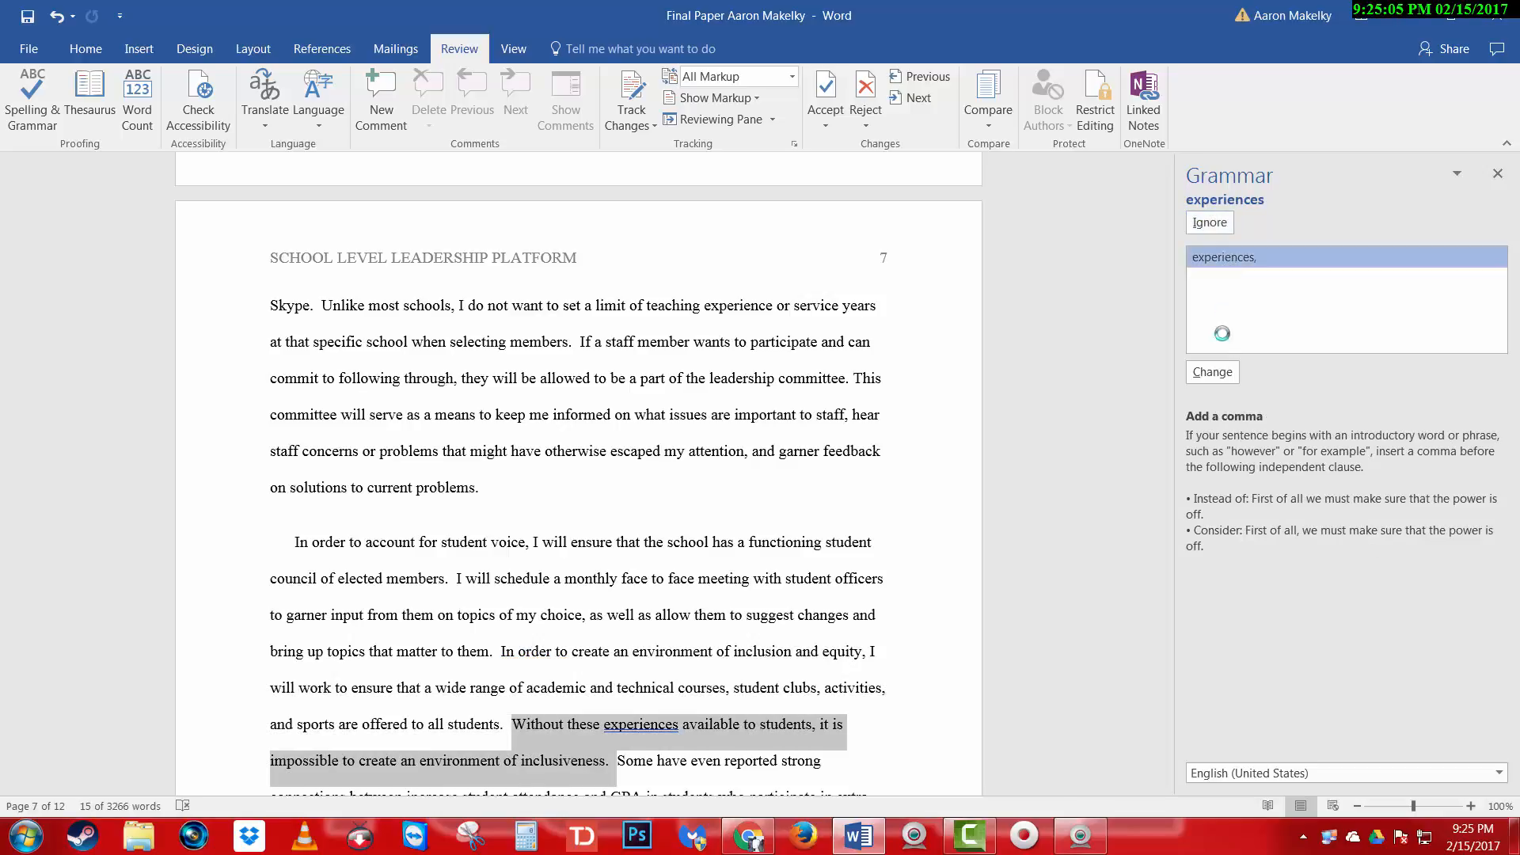
{"action": "left_click", "coordinate": [1208, 371]}
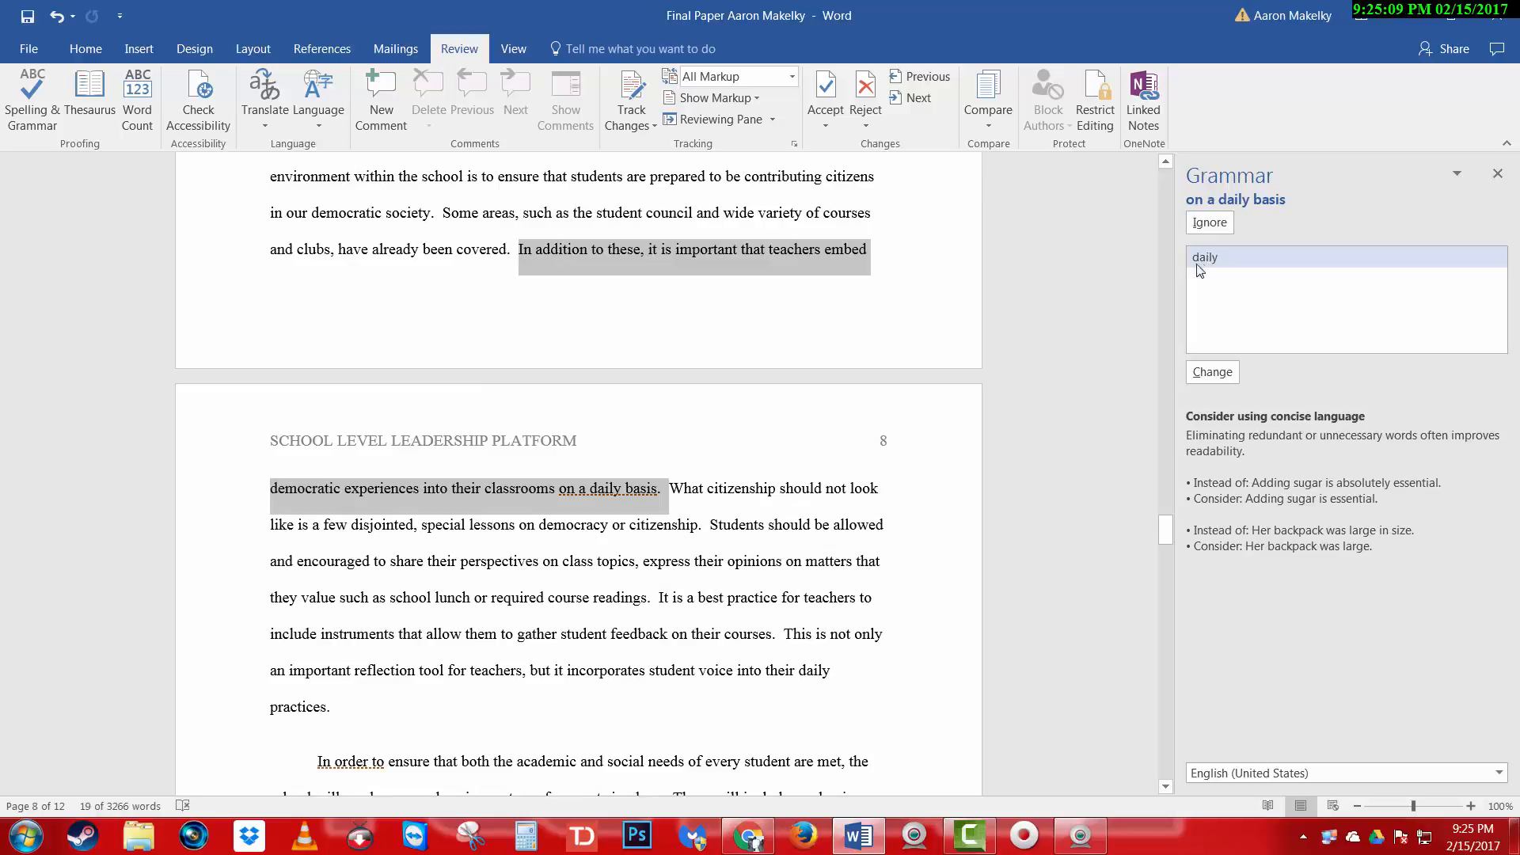
Ignore the page 8 suggestions for "on a daily basis", "In order to", "both of these", "aforementioned courses" and "past experience".
{"action": "left_click", "coordinate": [1208, 225]}
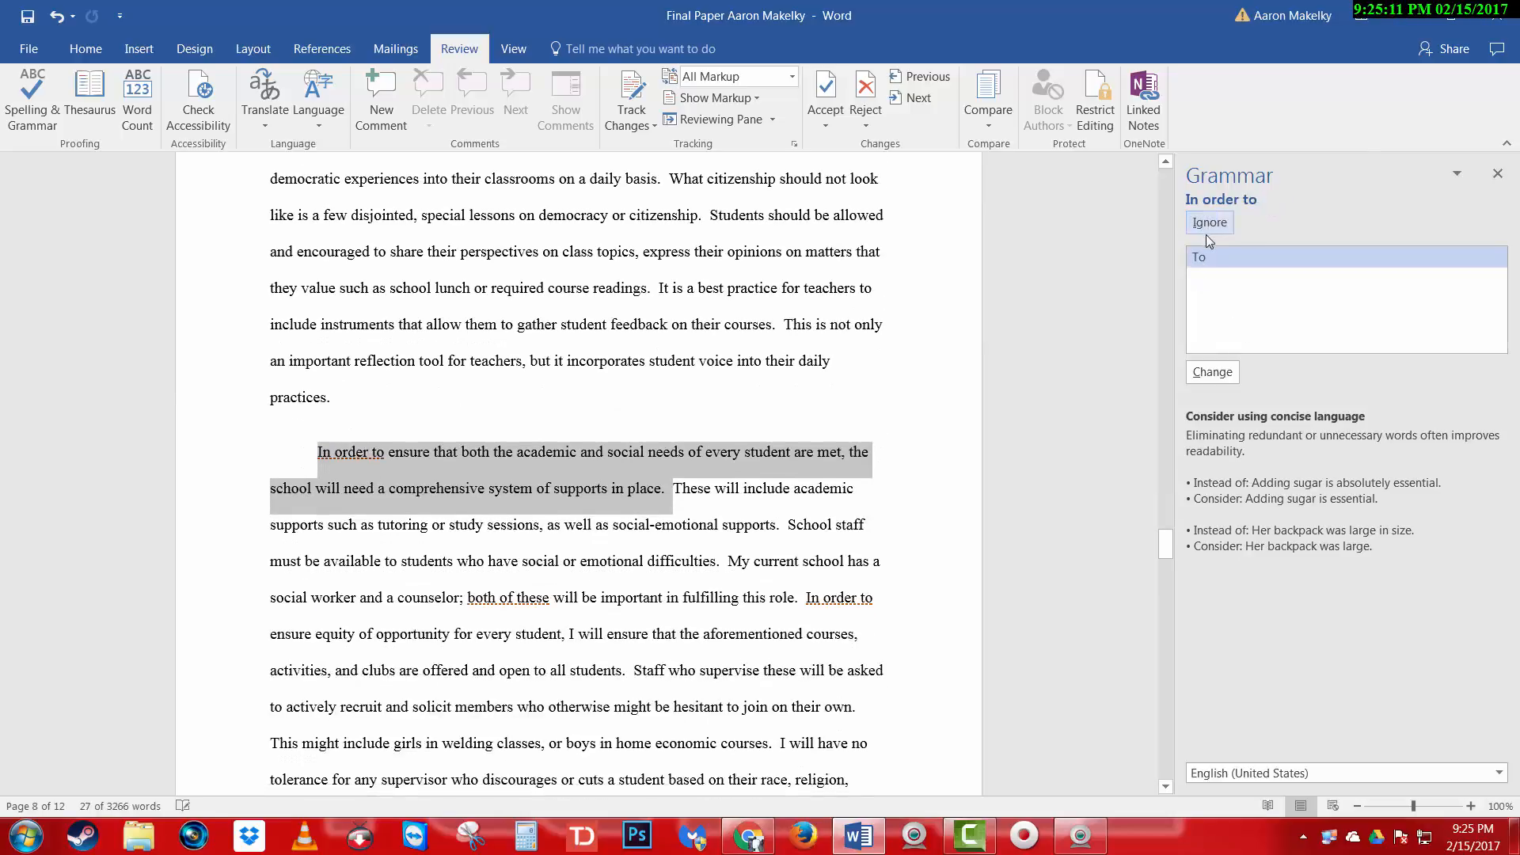
{"action": "left_click", "coordinate": [1212, 231]}
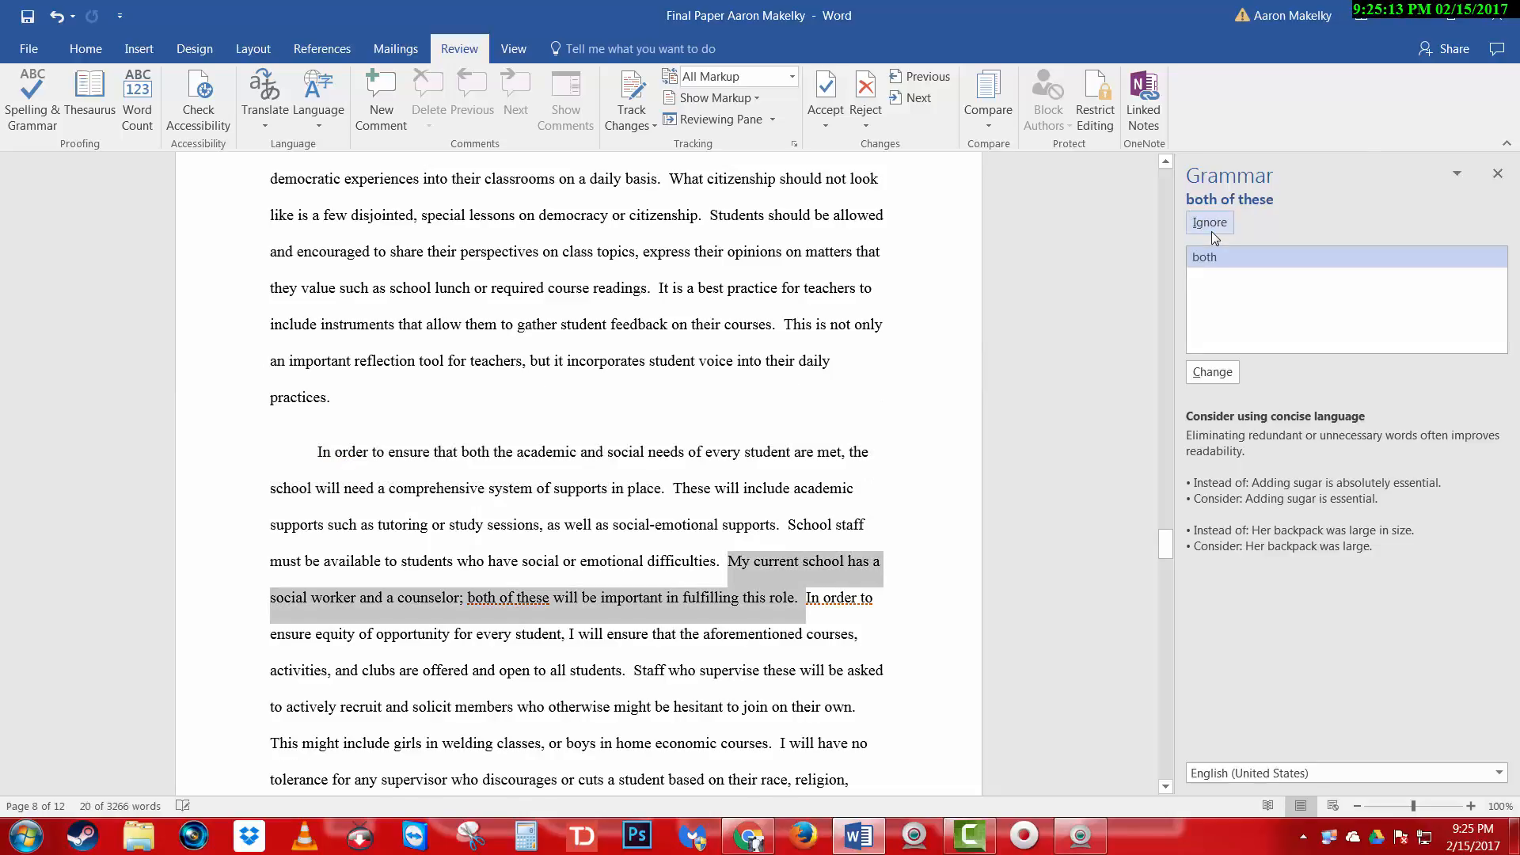
{"action": "left_click", "coordinate": [1211, 232]}
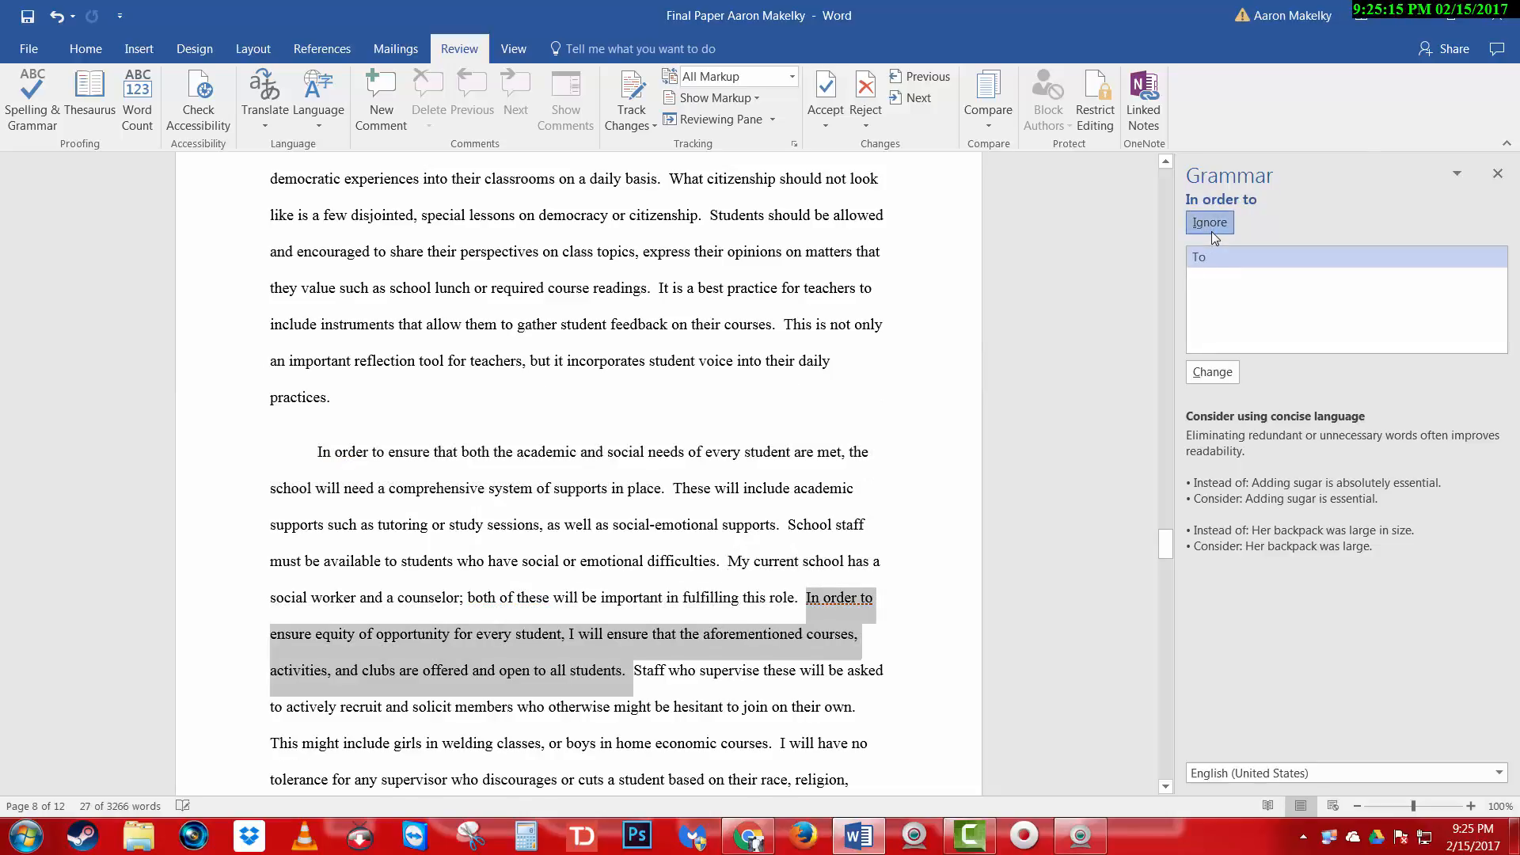
{"action": "left_click", "coordinate": [1211, 231]}
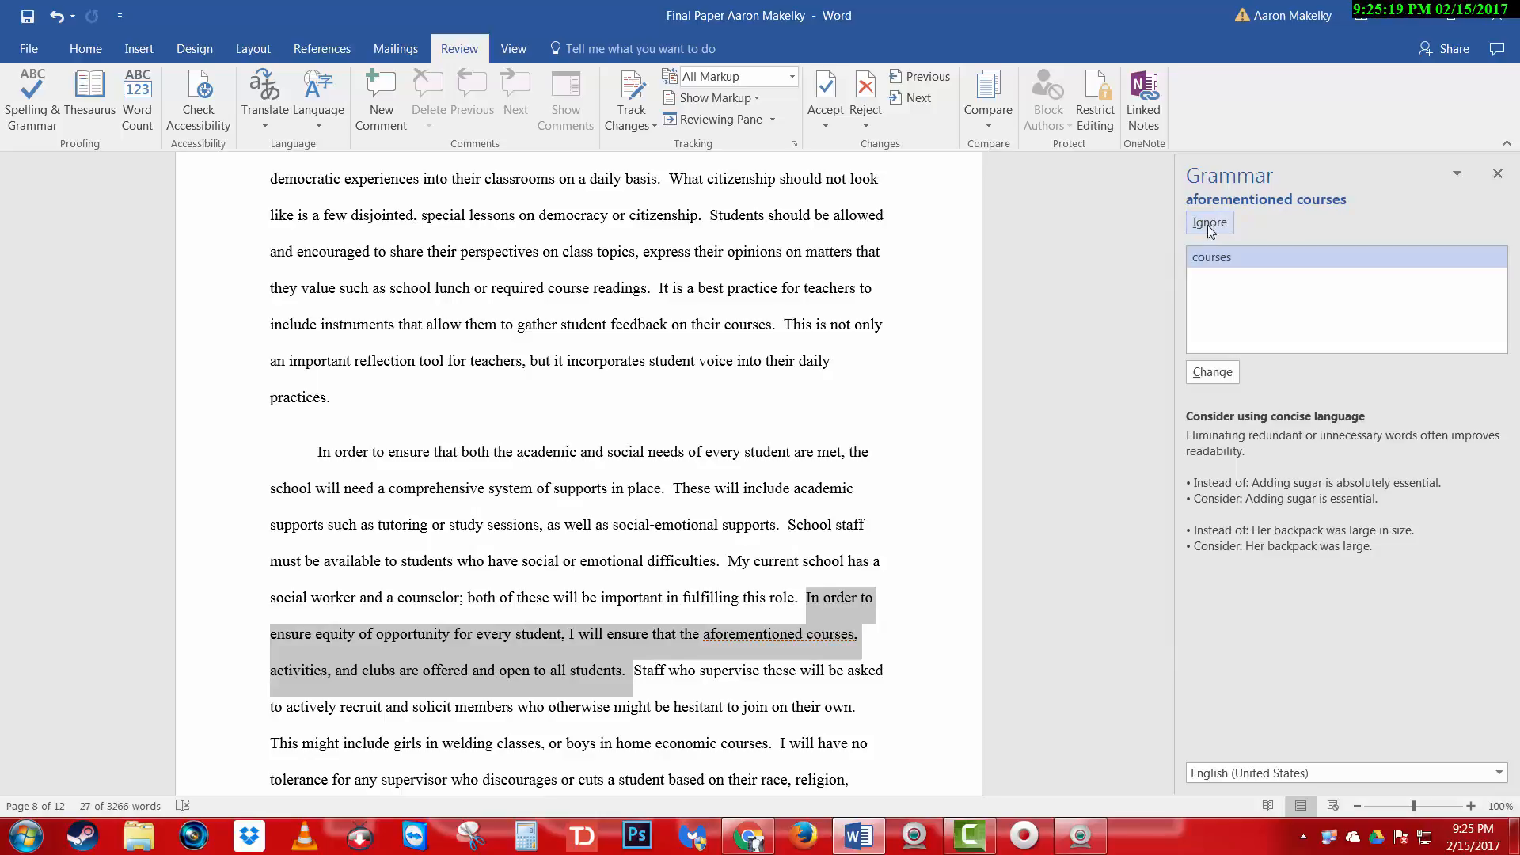
{"action": "left_click", "coordinate": [1209, 226]}
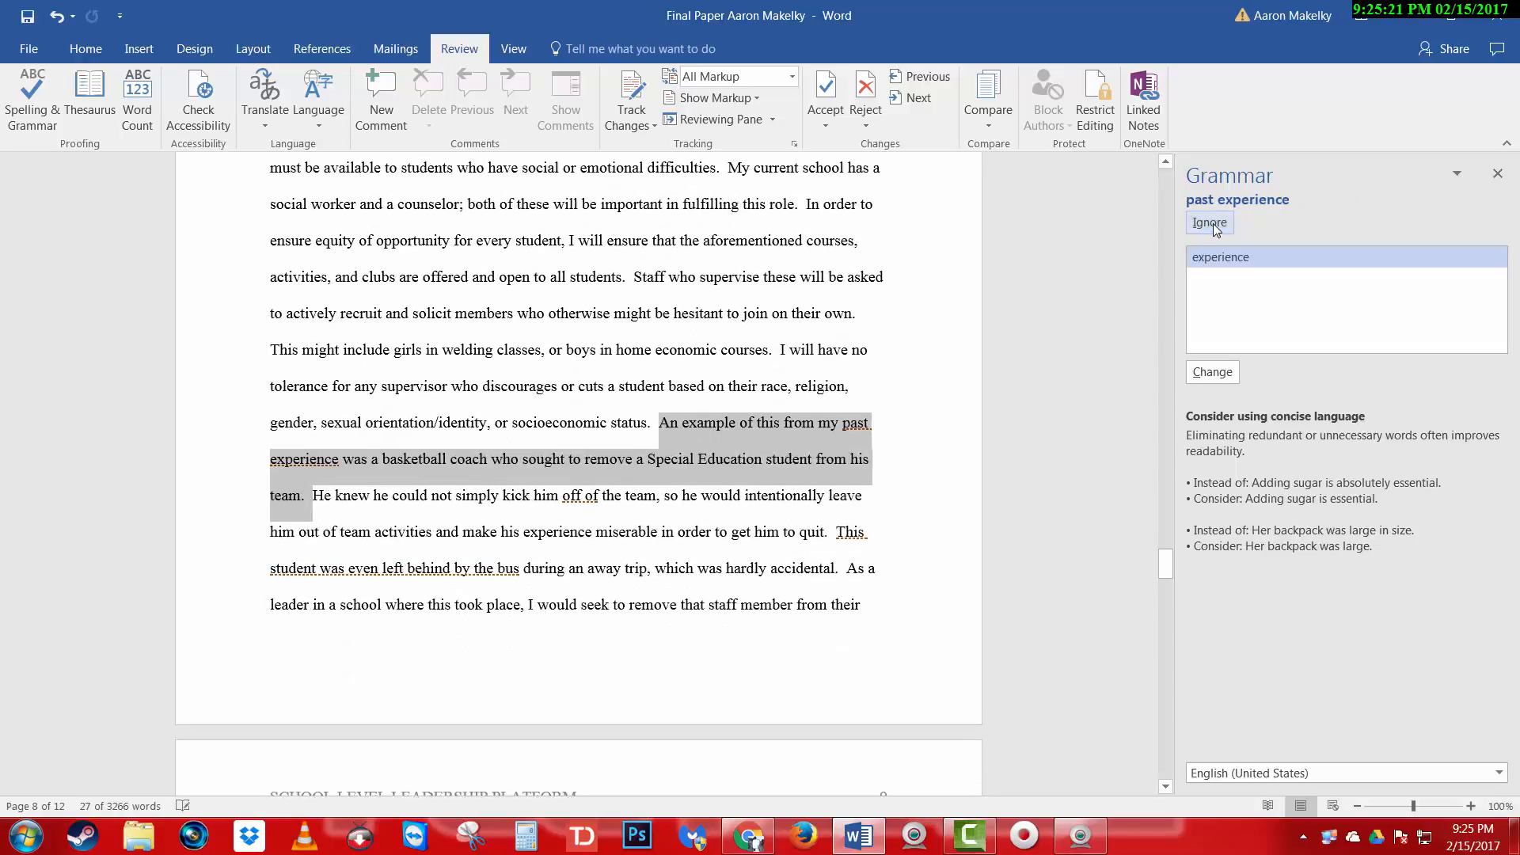
{"action": "left_click", "coordinate": [1218, 225]}
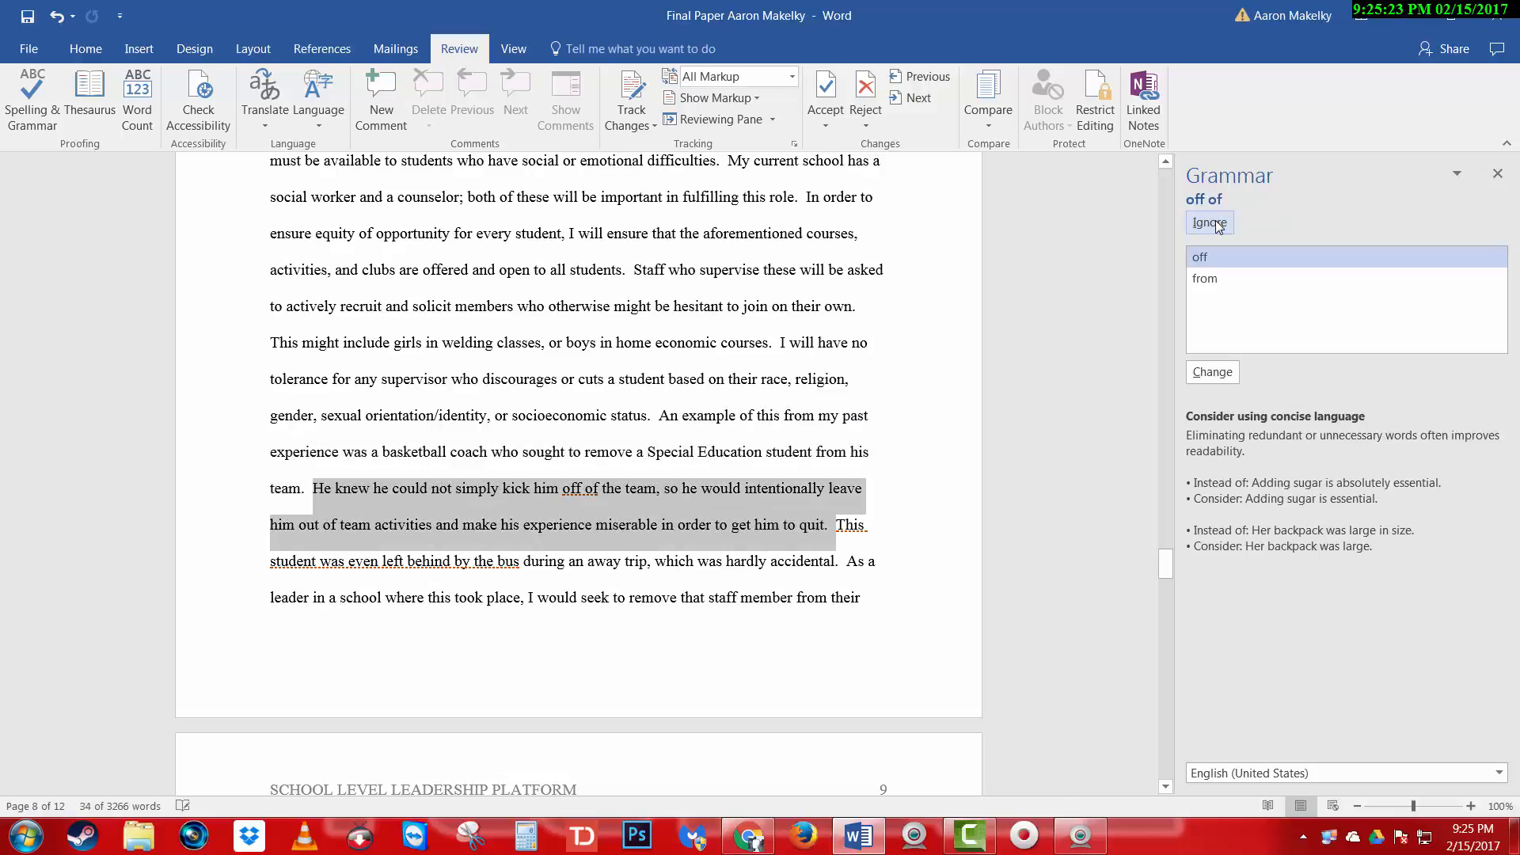
Ignore every remaining grammar suggestion from "off of" on page 8 onward, finish the check, and review and close the readability statistics.
{"action": "left_click", "coordinate": [1217, 225]}
{"action": "left_click", "coordinate": [1216, 224]}
{"action": "left_click", "coordinate": [1216, 223]}
{"action": "left_click", "coordinate": [1215, 222]}
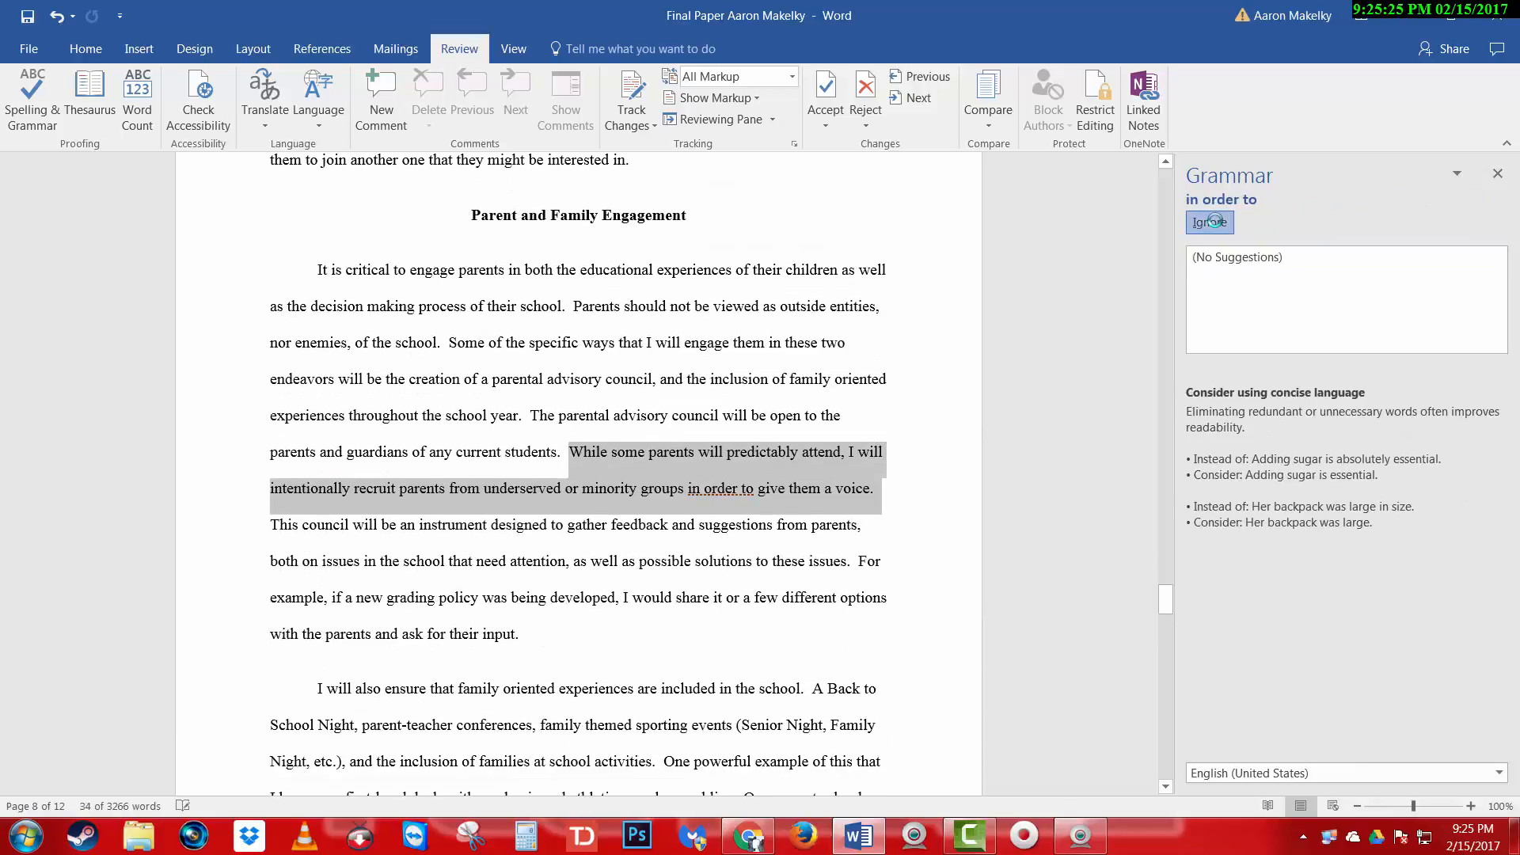
{"action": "left_click", "coordinate": [1216, 222]}
{"action": "left_click", "coordinate": [1215, 222]}
{"action": "left_click", "coordinate": [1216, 222]}
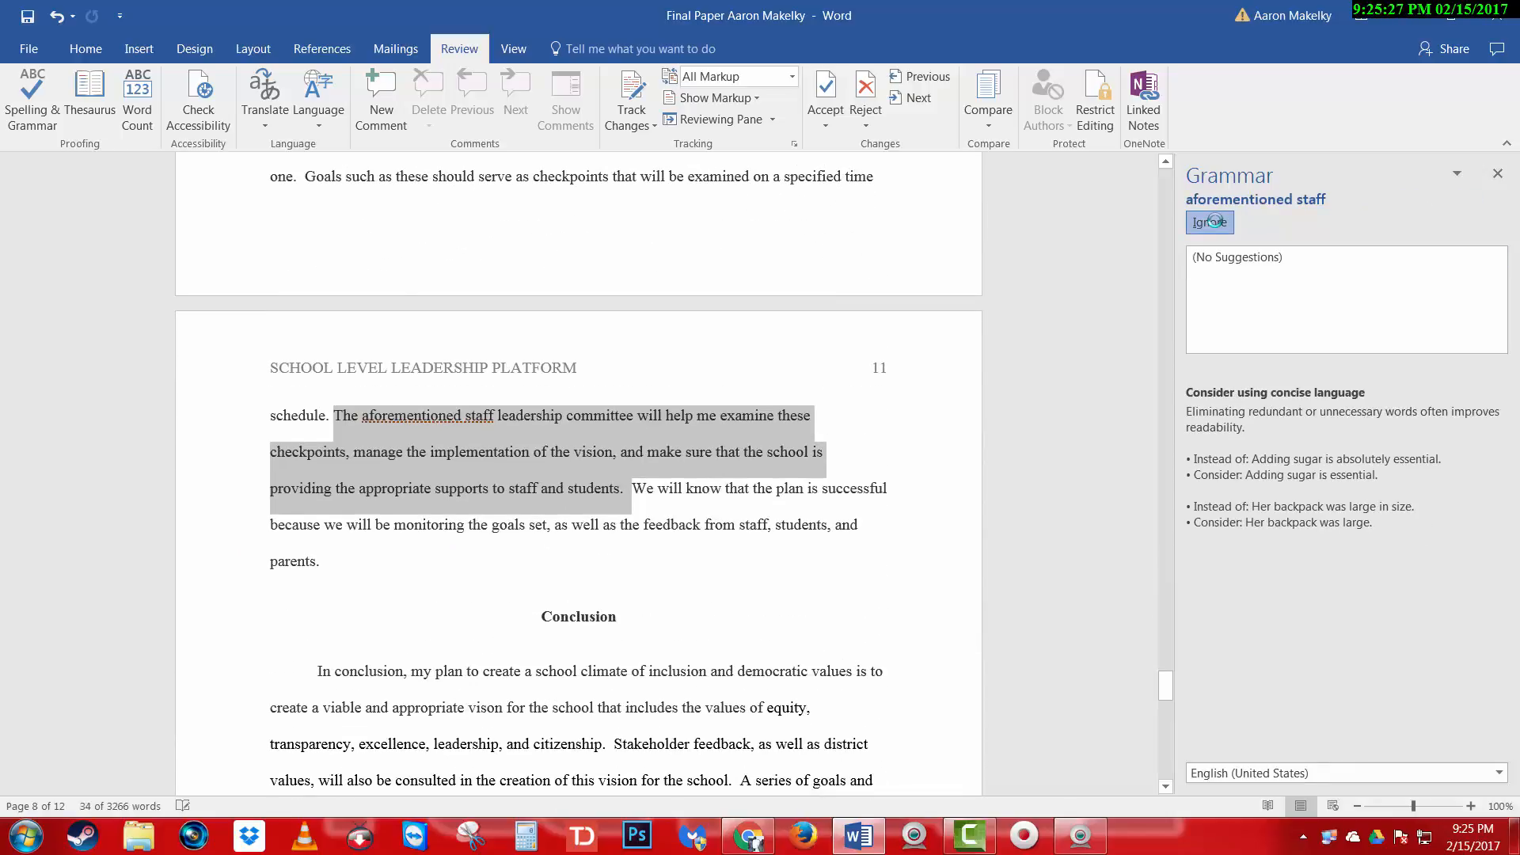
{"action": "left_click", "coordinate": [1216, 221]}
{"action": "left_click", "coordinate": [1215, 222]}
{"action": "left_click", "coordinate": [1212, 222]}
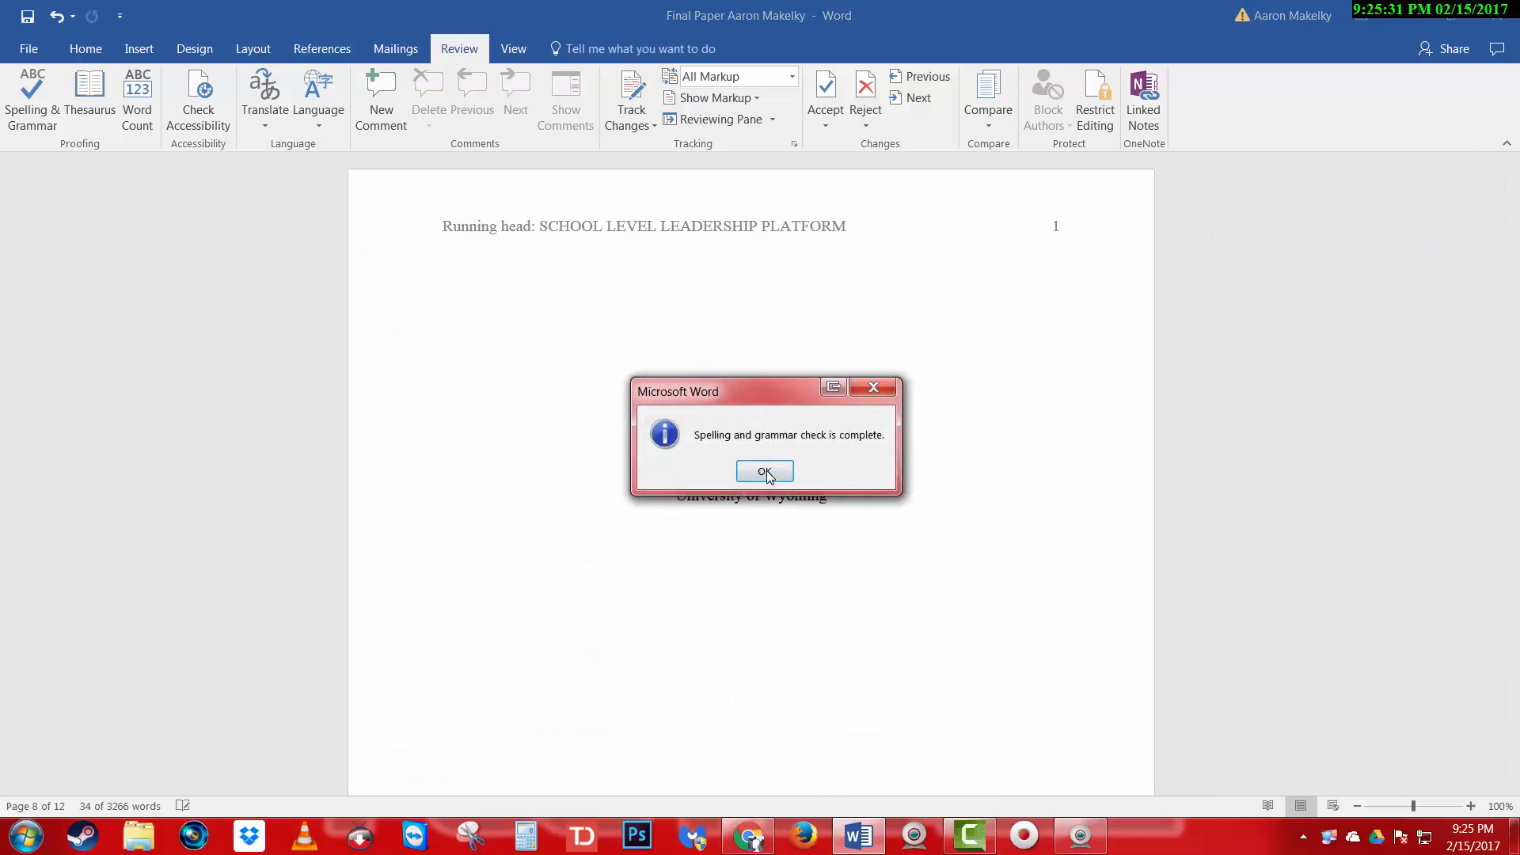
{"action": "left_click", "coordinate": [766, 471]}
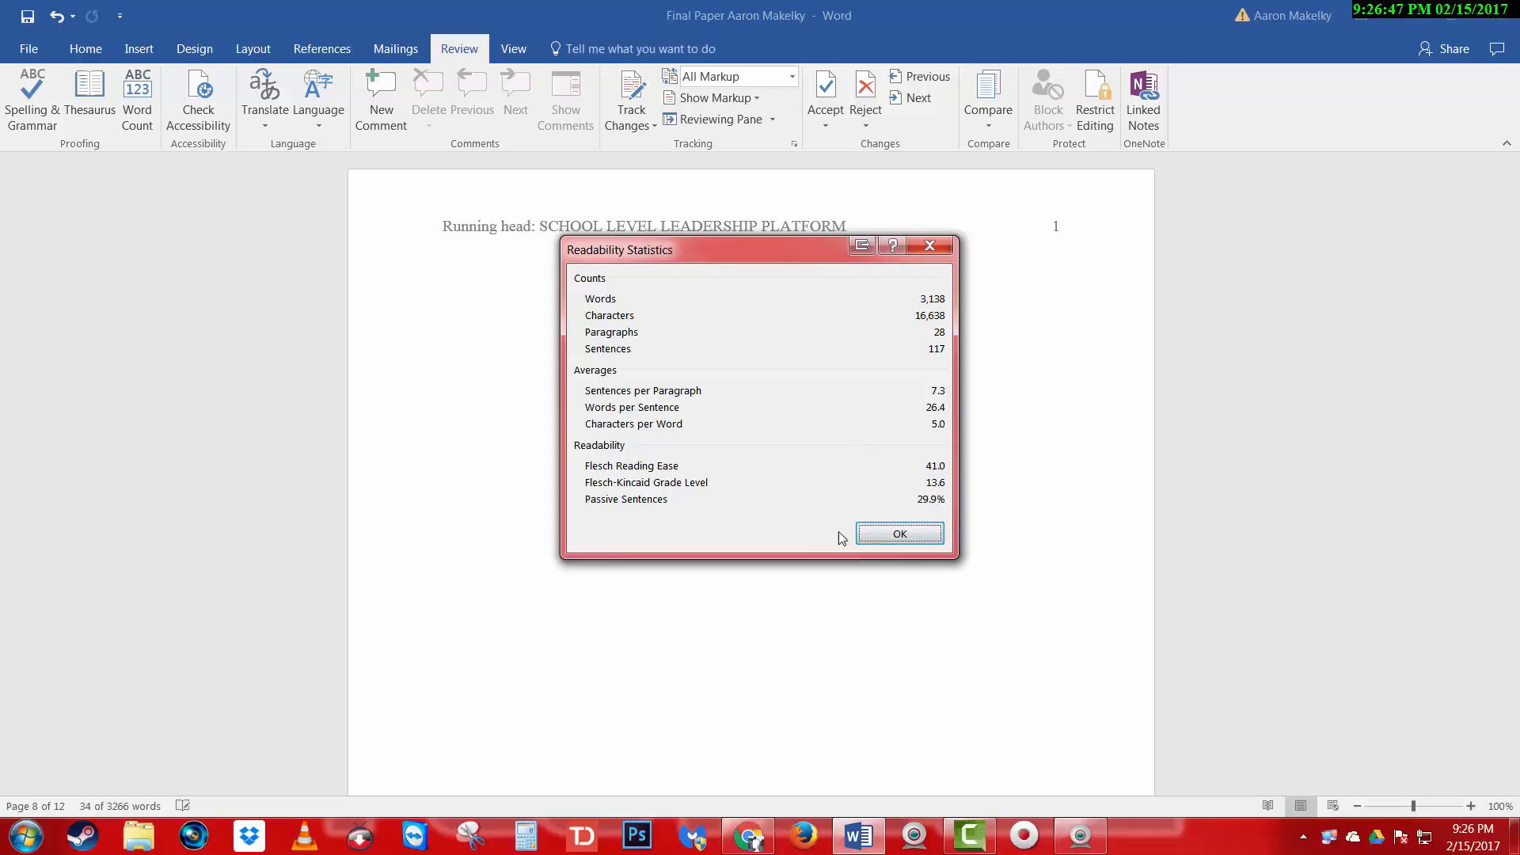
{"action": "left_click", "coordinate": [900, 535]}
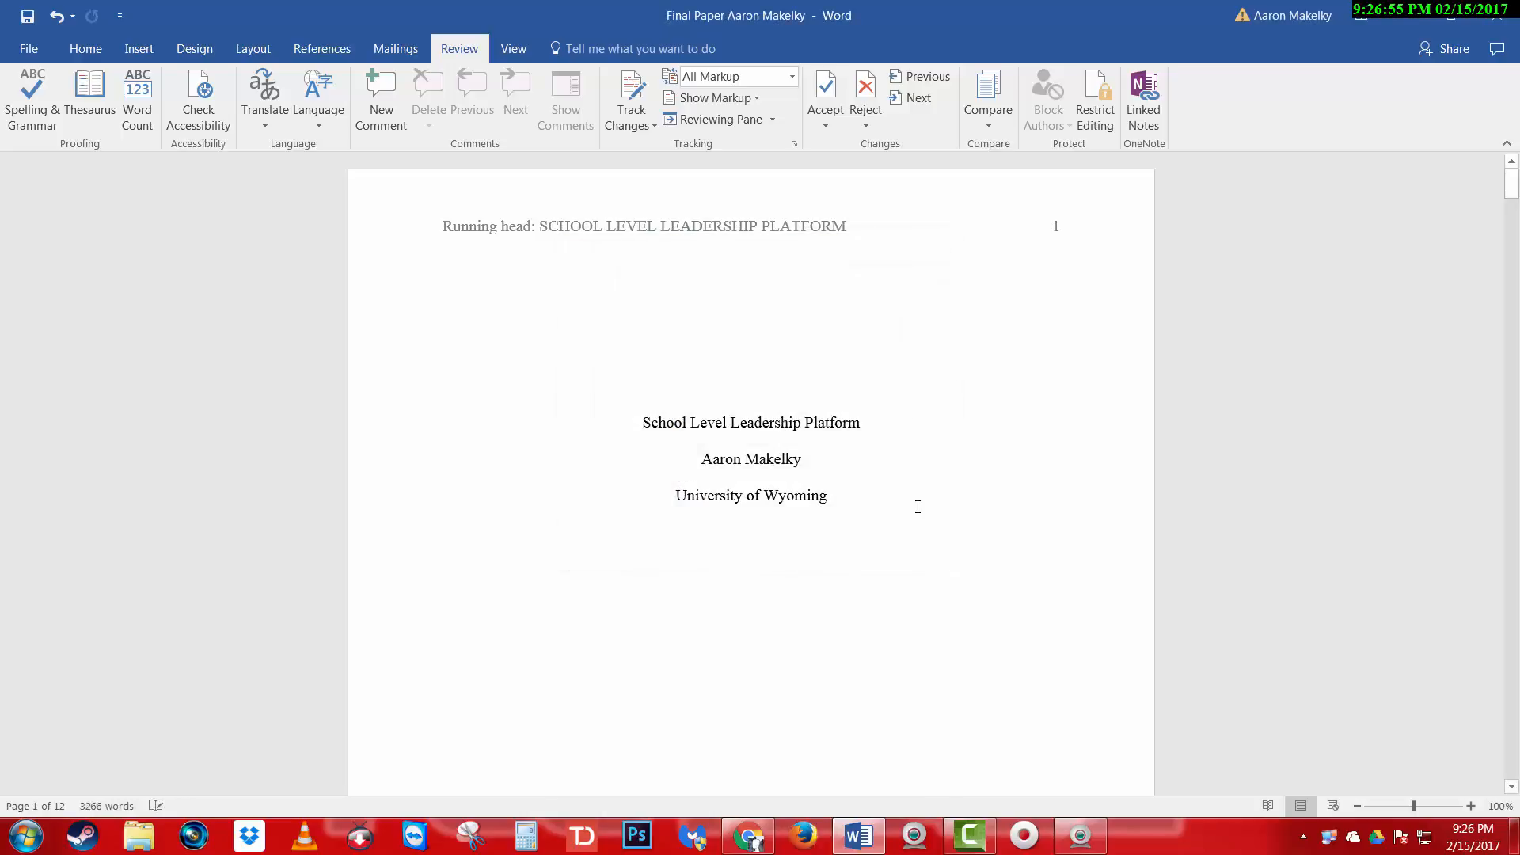